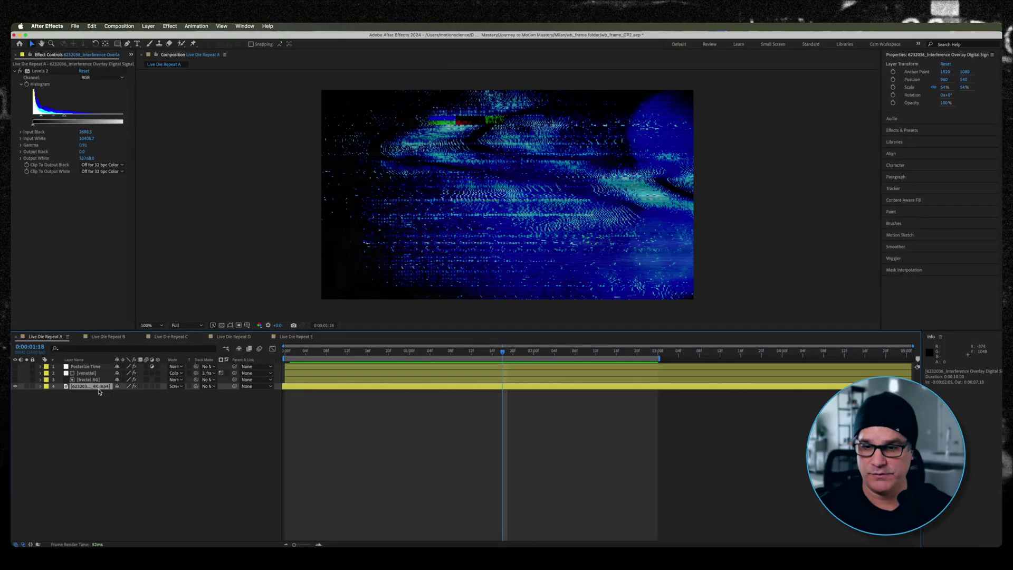
# - Return to the composition start and switch off the Levels 2 effect on the interference footage
pyautogui.press('Home')
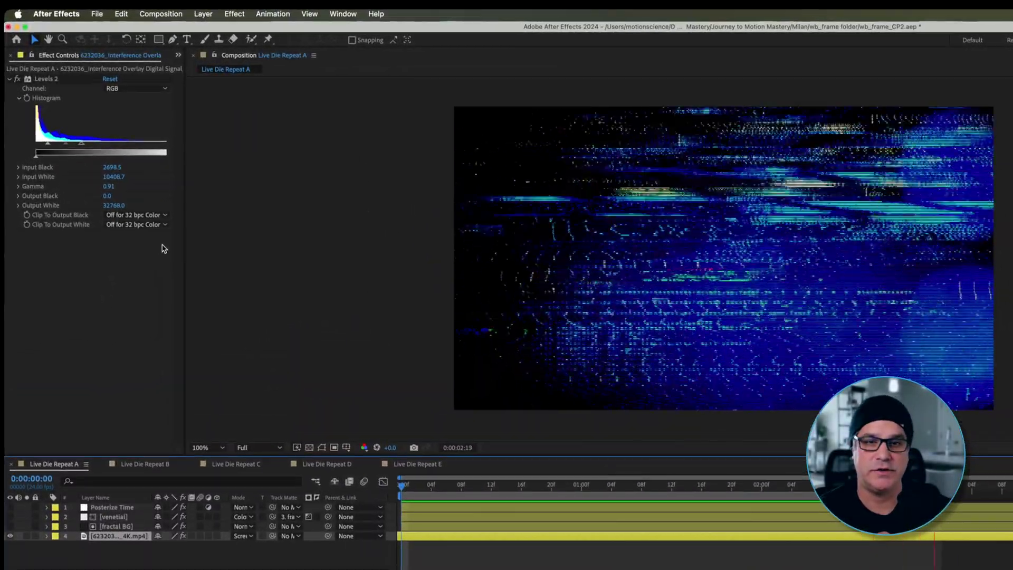
pyautogui.click(17, 80)
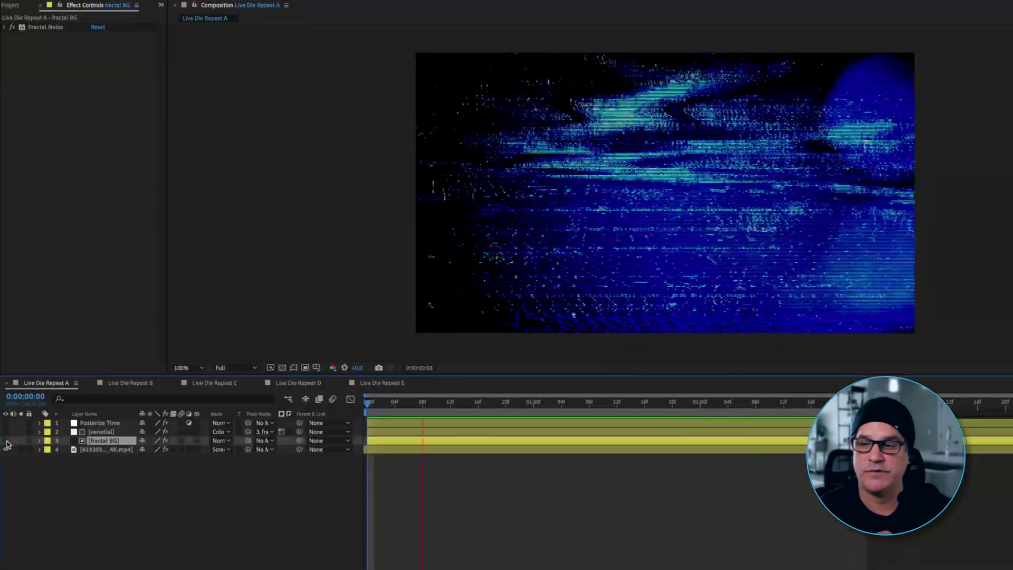
# - Solo fractal BG and inspect its random(50) Random Seed expression
pyautogui.click(22, 441)
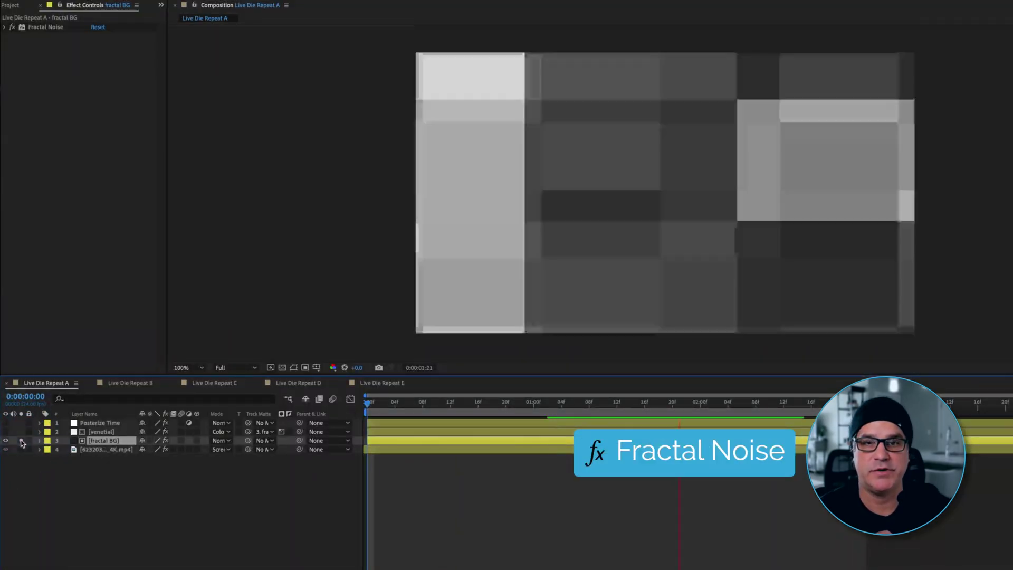
pyautogui.click(92, 444)
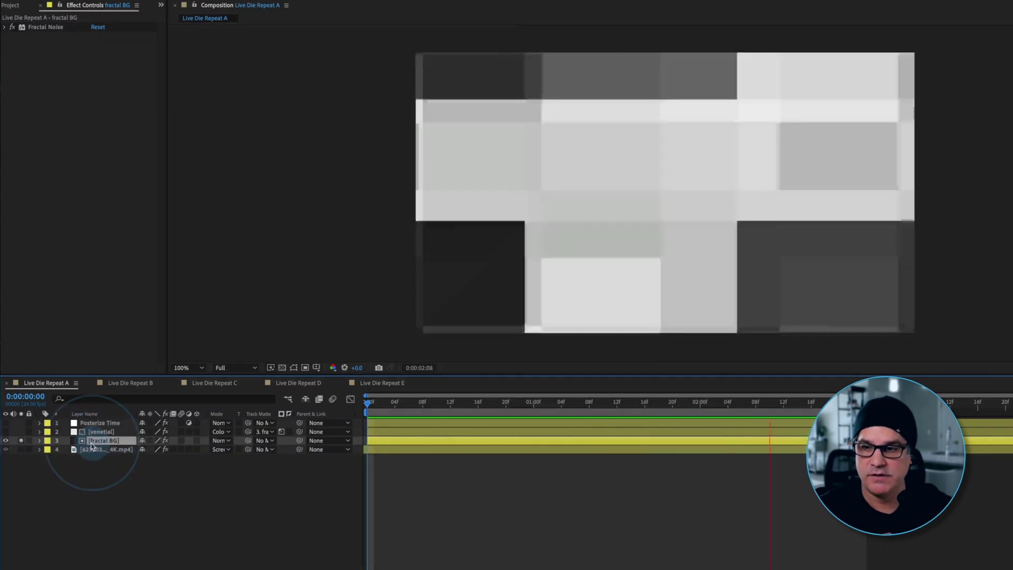
pyautogui.press('u')
pyautogui.press('u')
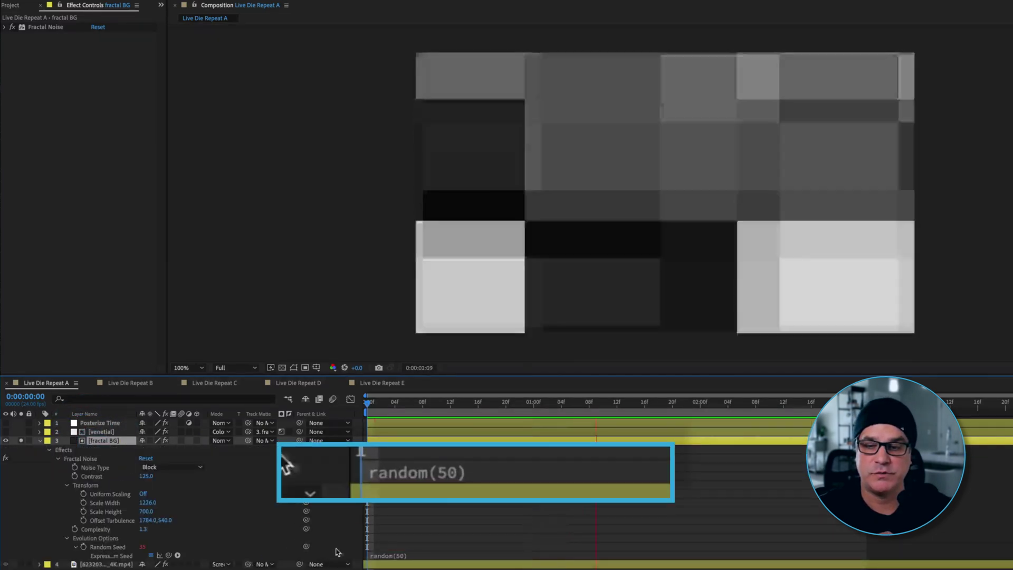
pyautogui.click(390, 558)
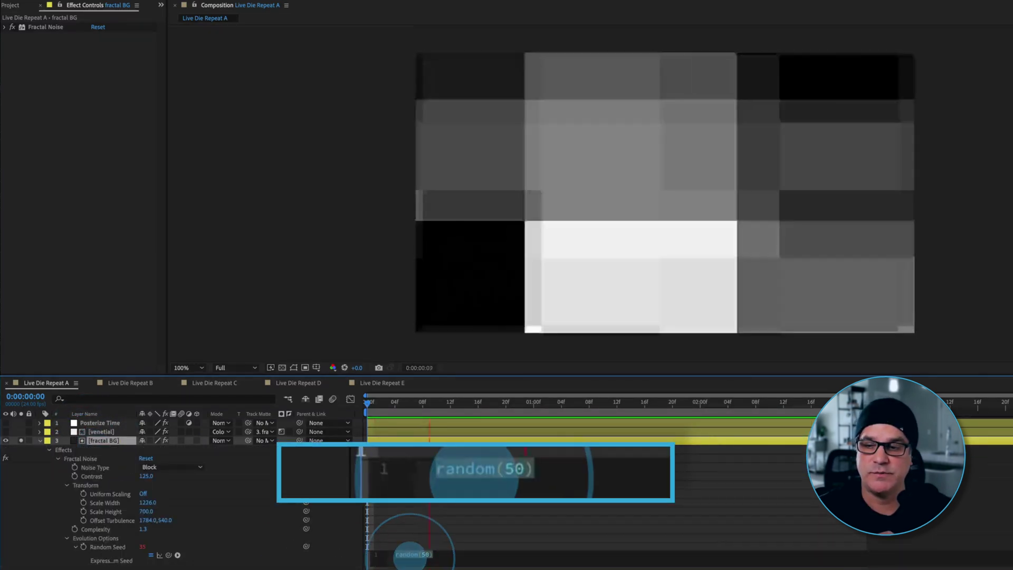
pyautogui.click(105, 547)
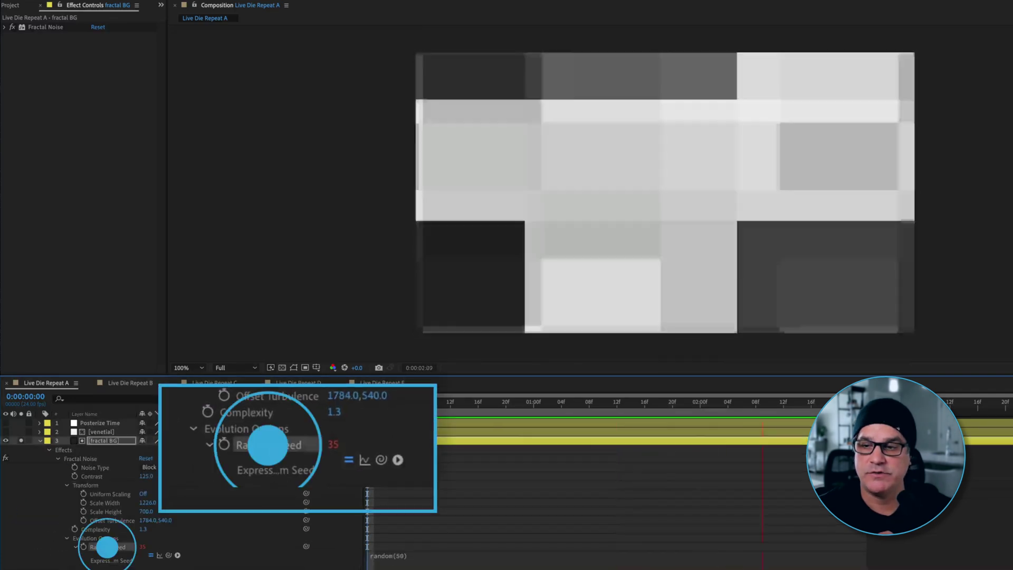
# - Set the footage layer's Track Matte to 3. fractal BG and hide the fractal layer
pyautogui.click(40, 442)
pyautogui.click(264, 450)
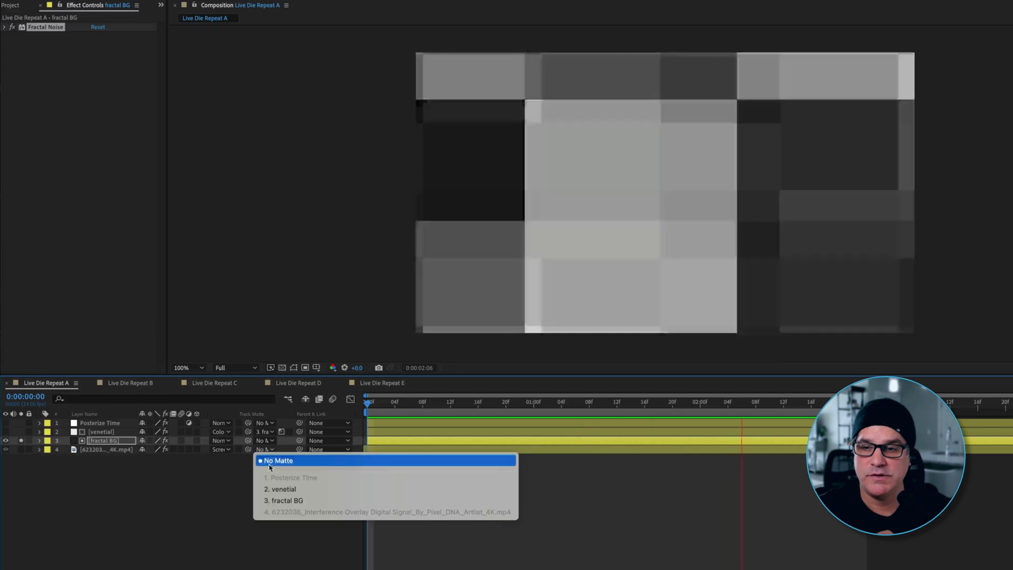
pyautogui.click(278, 501)
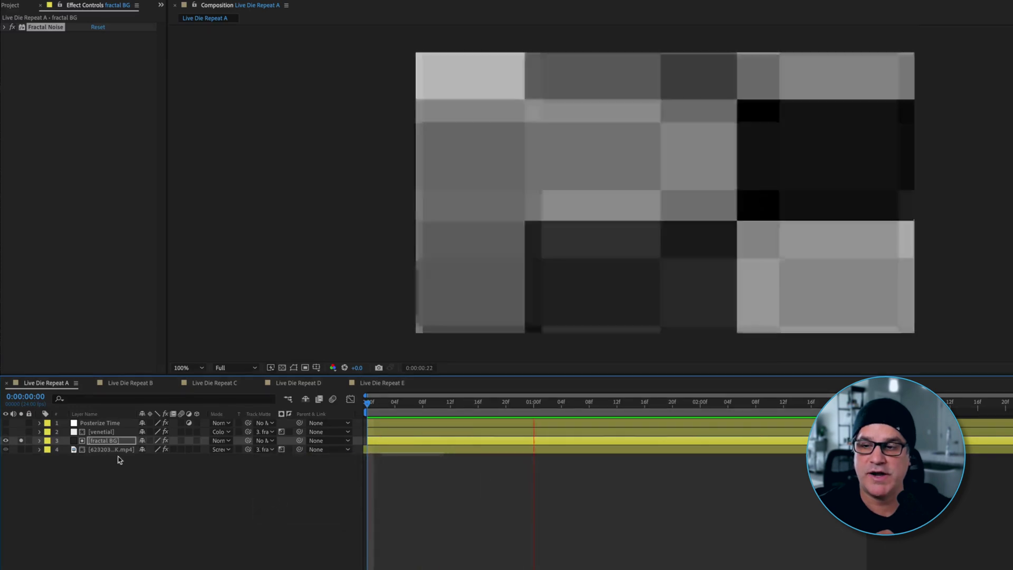
pyautogui.click(5, 441)
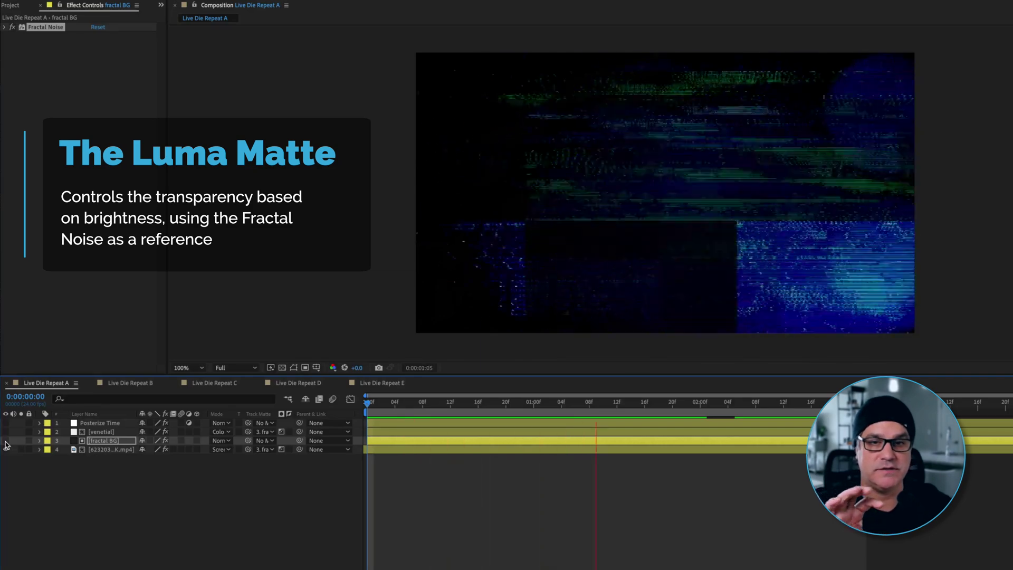
# - Select the venetial layer and enable it to add horizontal Venetian Blinds scanlines
pyautogui.click(98, 433)
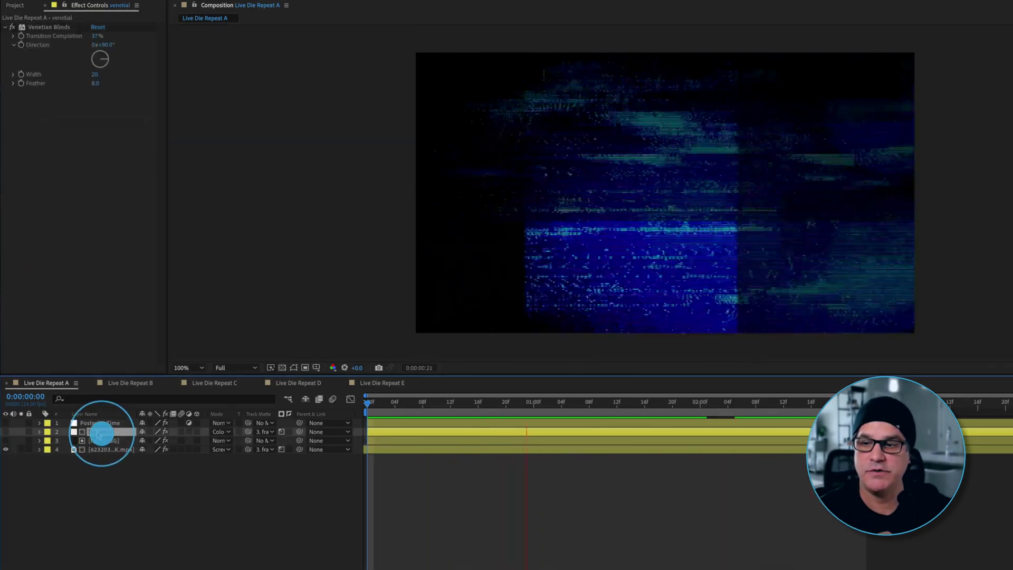
pyautogui.click(6, 432)
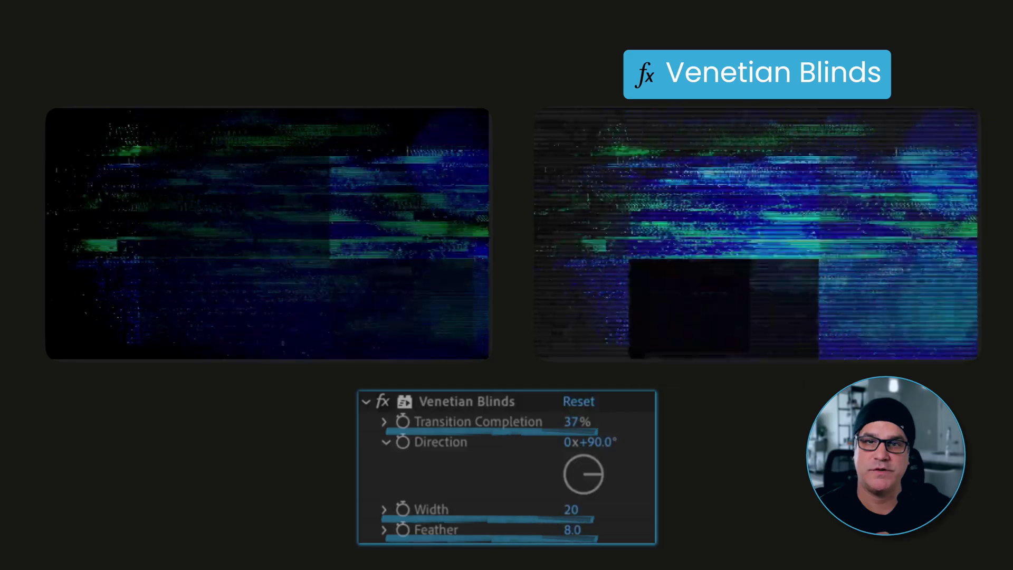
# - Select the Posterize Time adjustment layer and enable it so the glitch steps at 12 fps
pyautogui.click(112, 423)
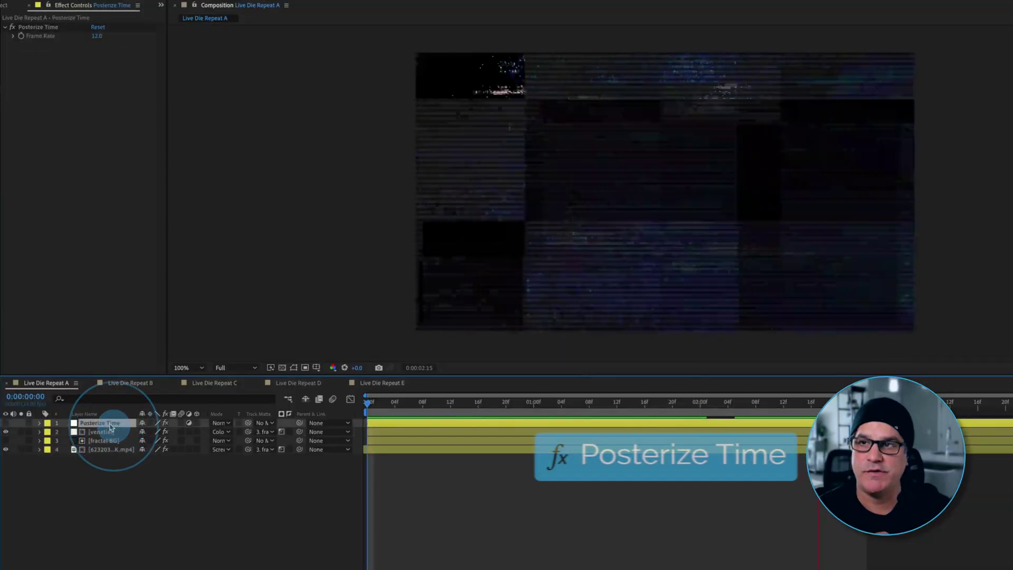
pyautogui.click(6, 424)
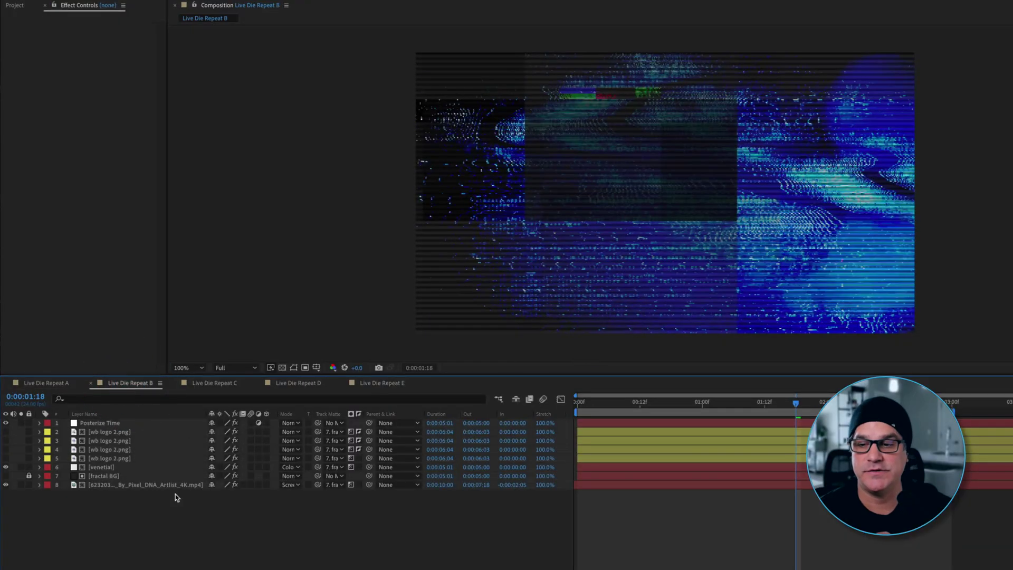
# - Select wb logo 2.png layer 5, make it visible and solo it
pyautogui.click(91, 458)
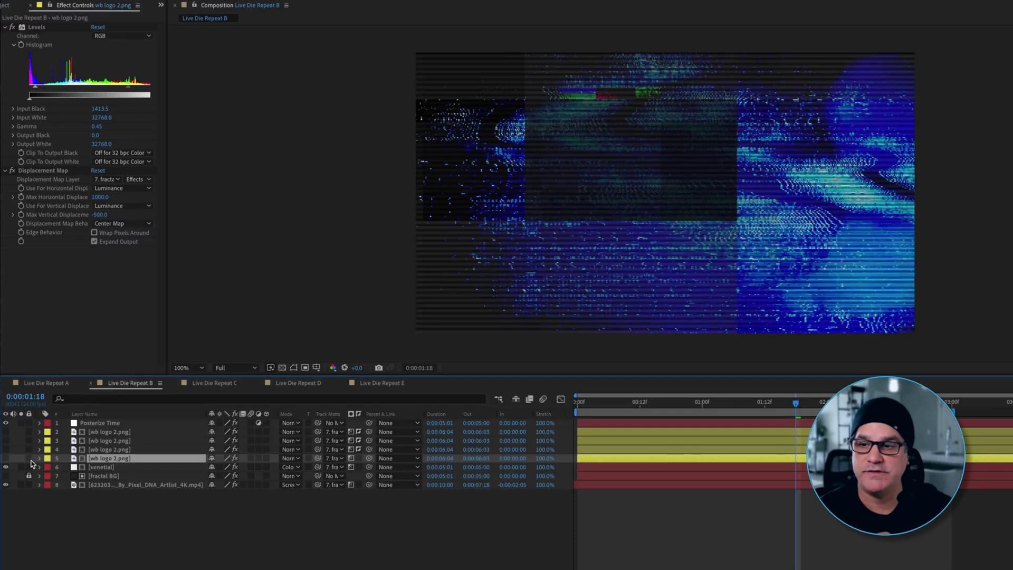
pyautogui.click(6, 459)
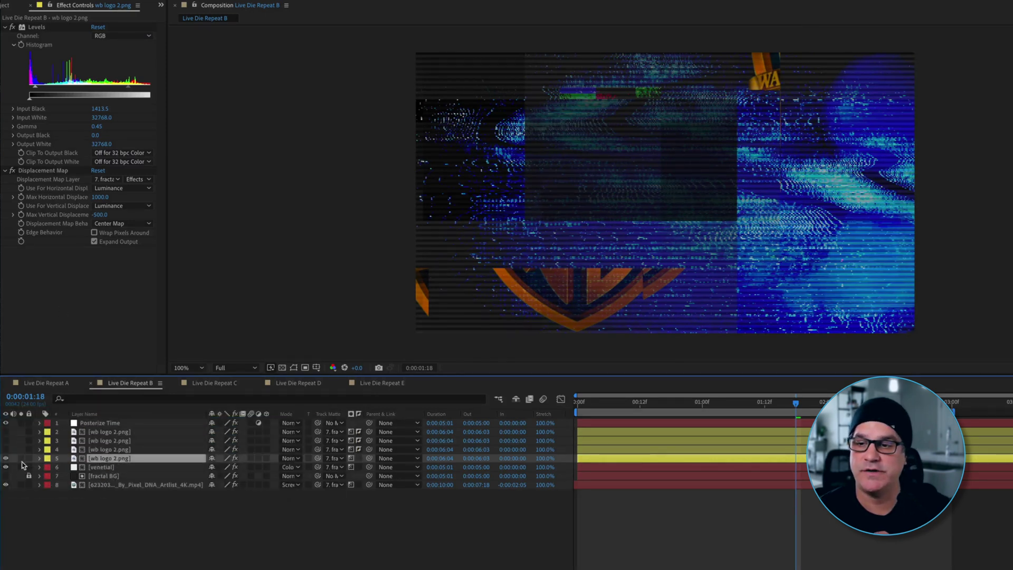
pyautogui.click(22, 458)
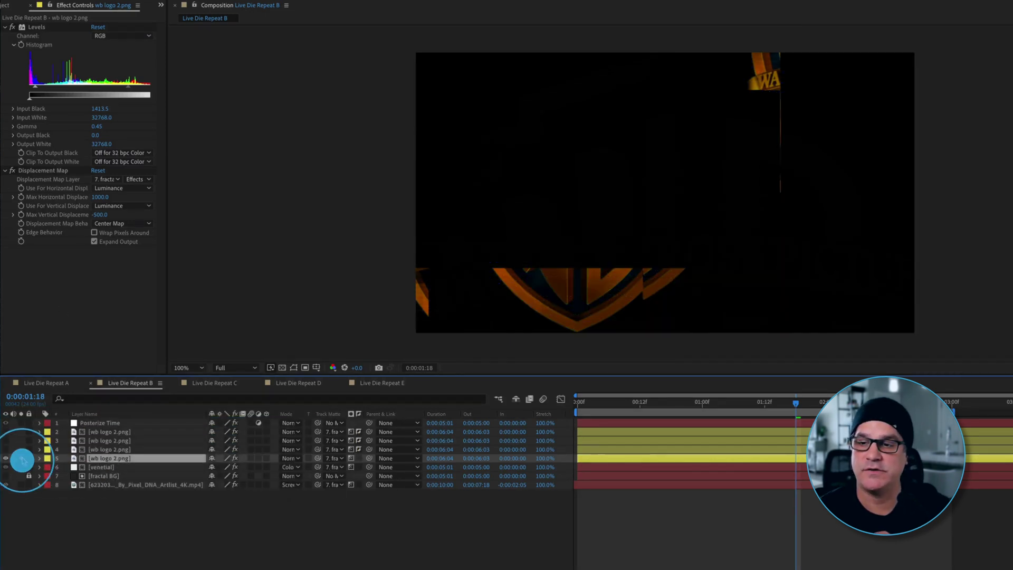
# - Toggle the logo's Levels and Displacement Map off and back on, then expand Displacement Map
pyautogui.click(12, 27)
pyautogui.click(13, 170)
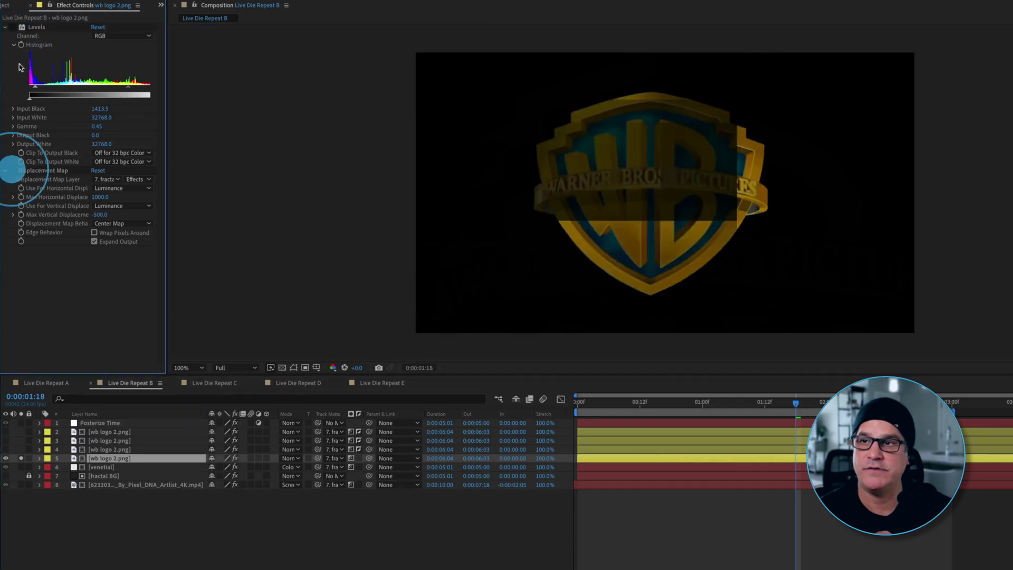
pyautogui.click(5, 27)
pyautogui.click(4, 36)
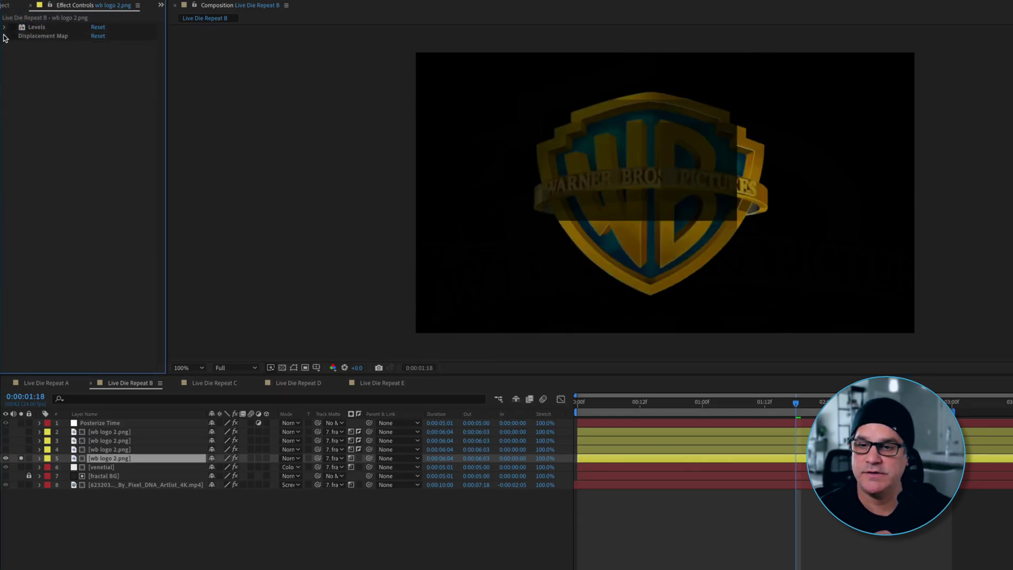
pyautogui.click(12, 27)
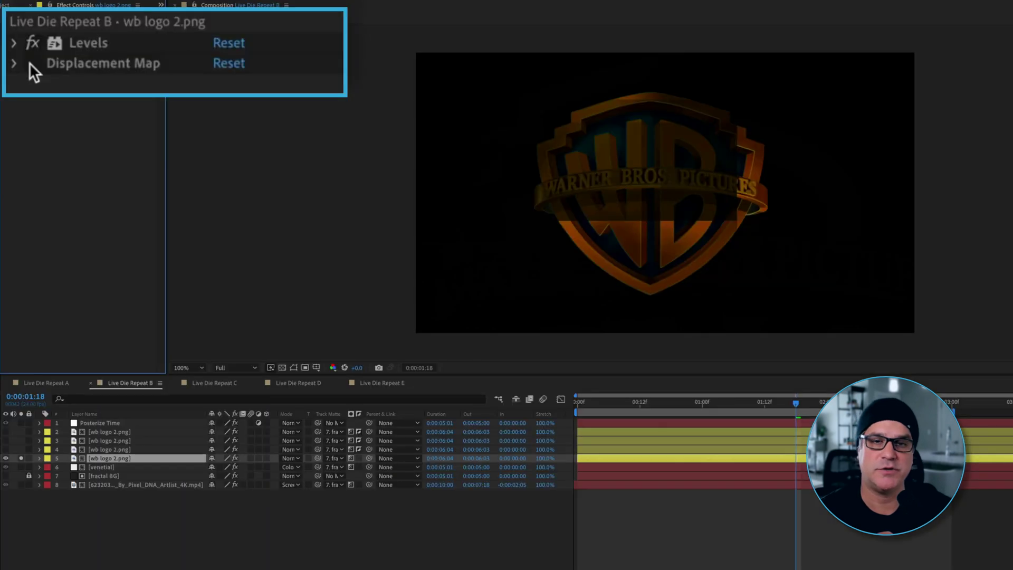
pyautogui.click(31, 62)
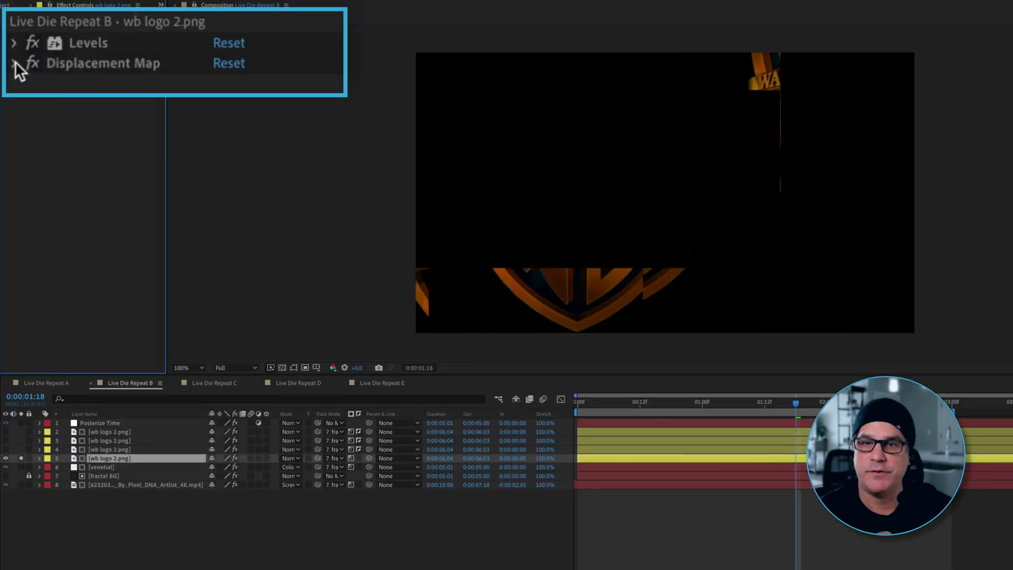
pyautogui.click(15, 64)
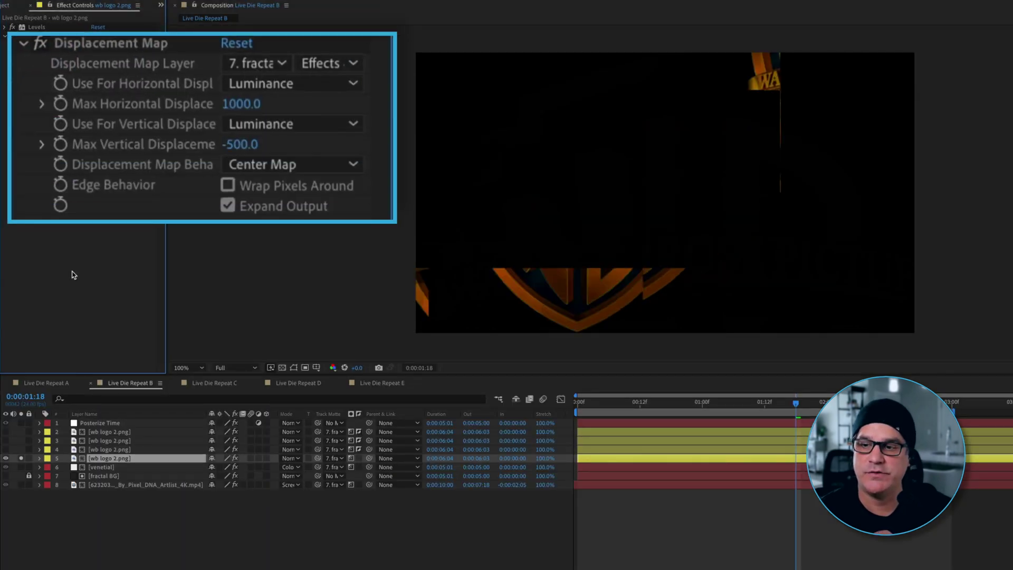
pyautogui.press('space')
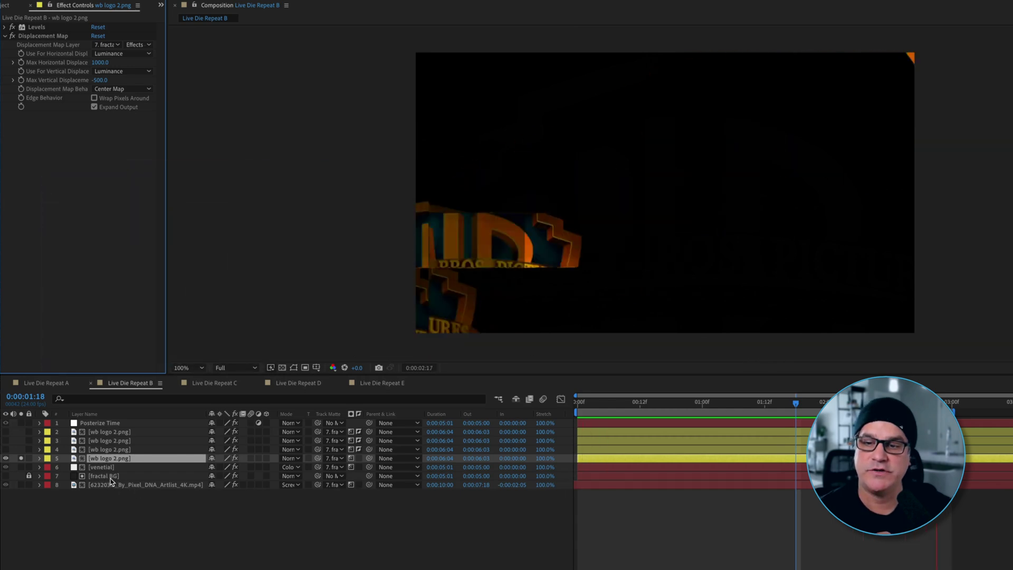
pyautogui.click(336, 458)
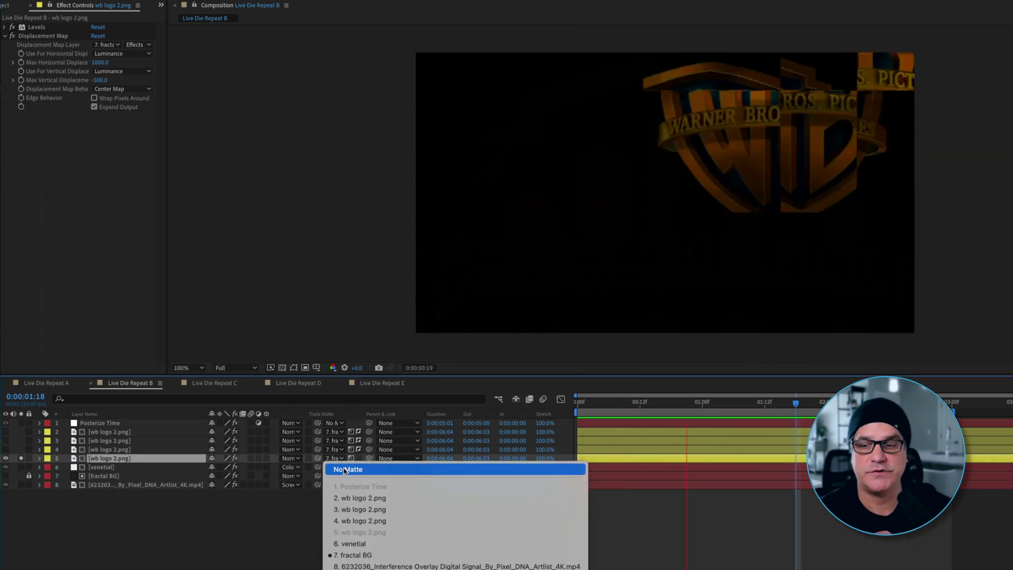
pyautogui.click(345, 469)
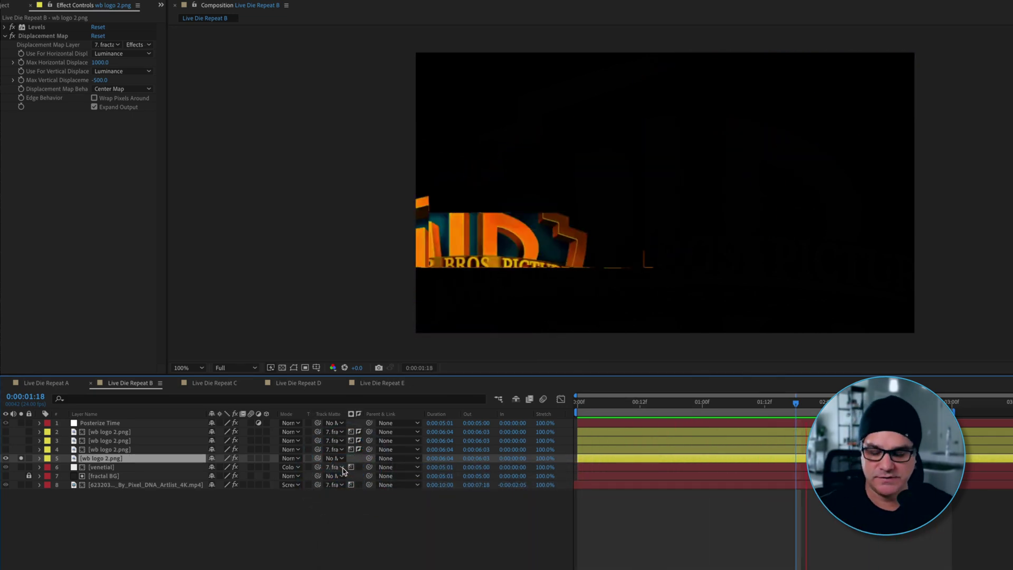
pyautogui.hotkey('ctrl', 'z')
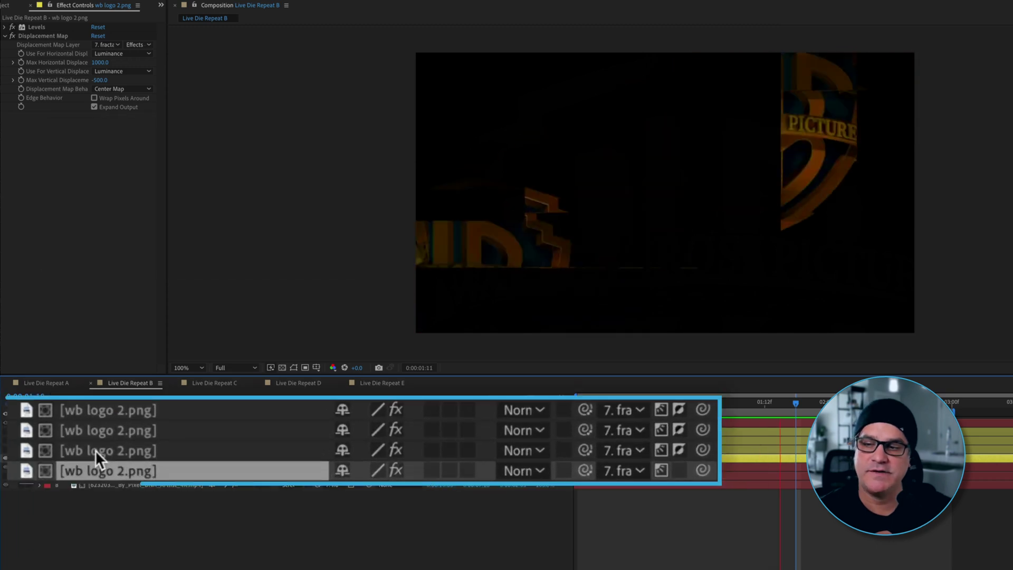
# - Inspect logo layer 4's Levels and Displacement Map, then solo logo layers 5, 4 and 2 in turn
pyautogui.click(117, 448)
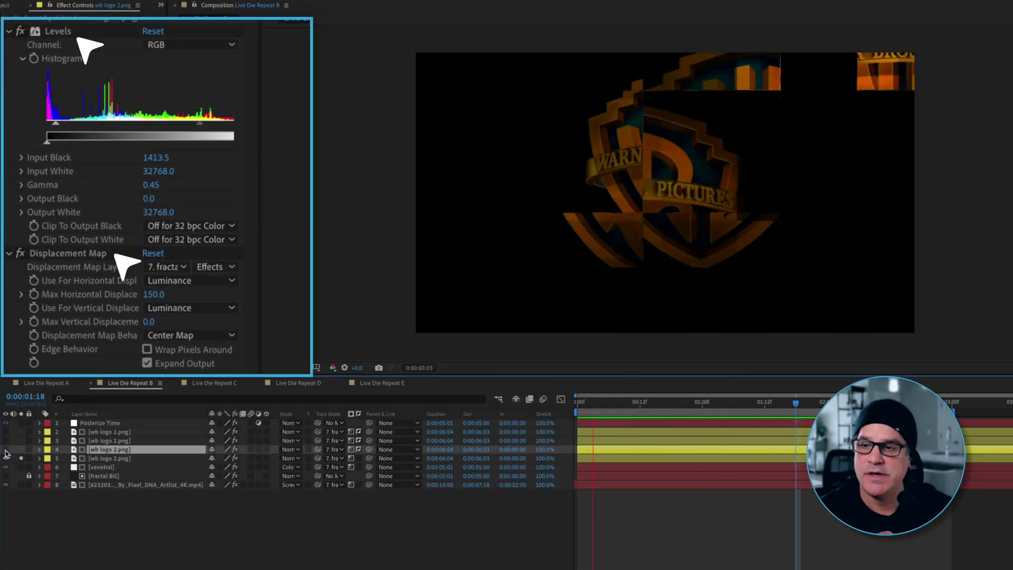
pyautogui.click(21, 458)
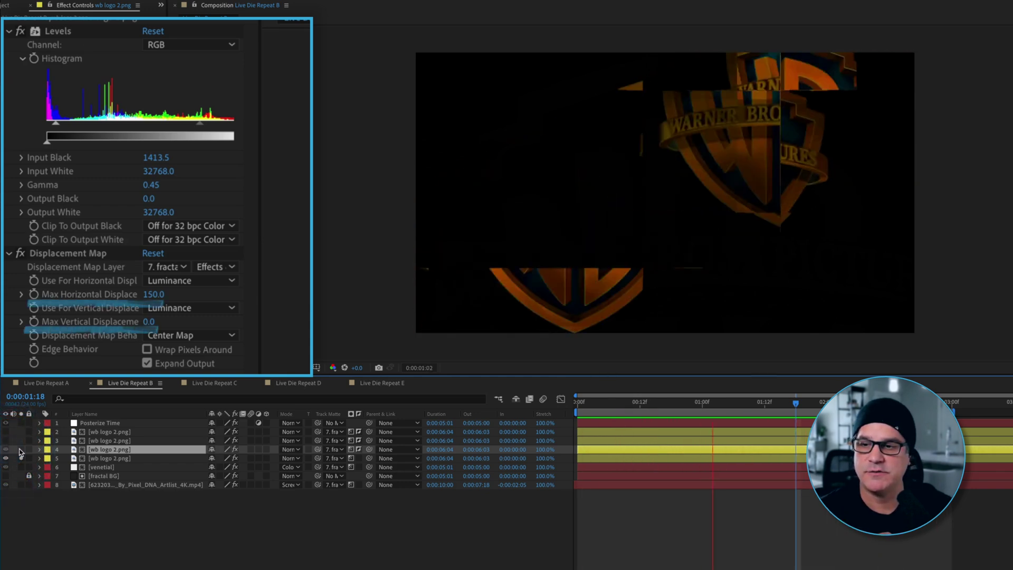
pyautogui.click(20, 450)
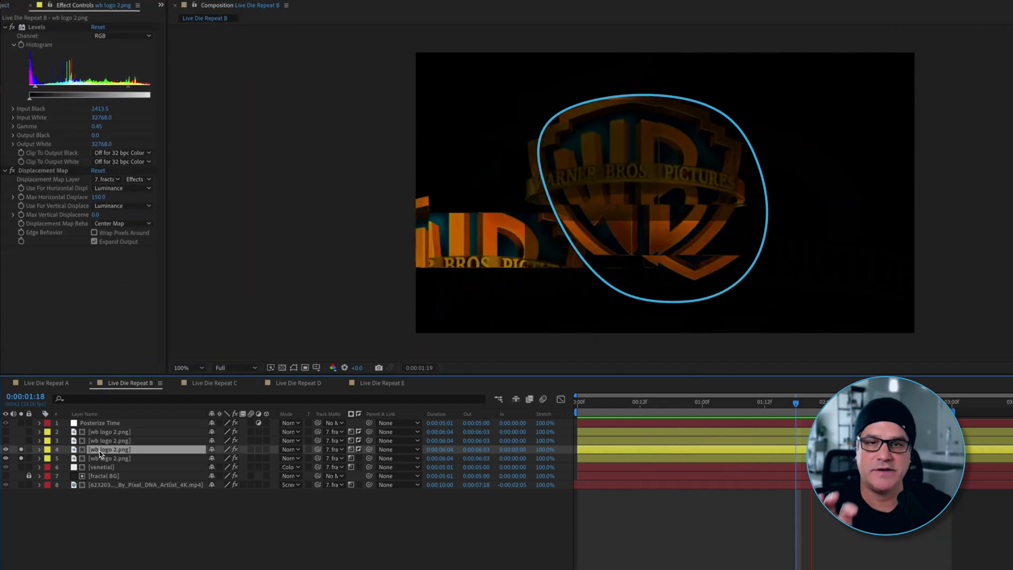
pyautogui.click(21, 451)
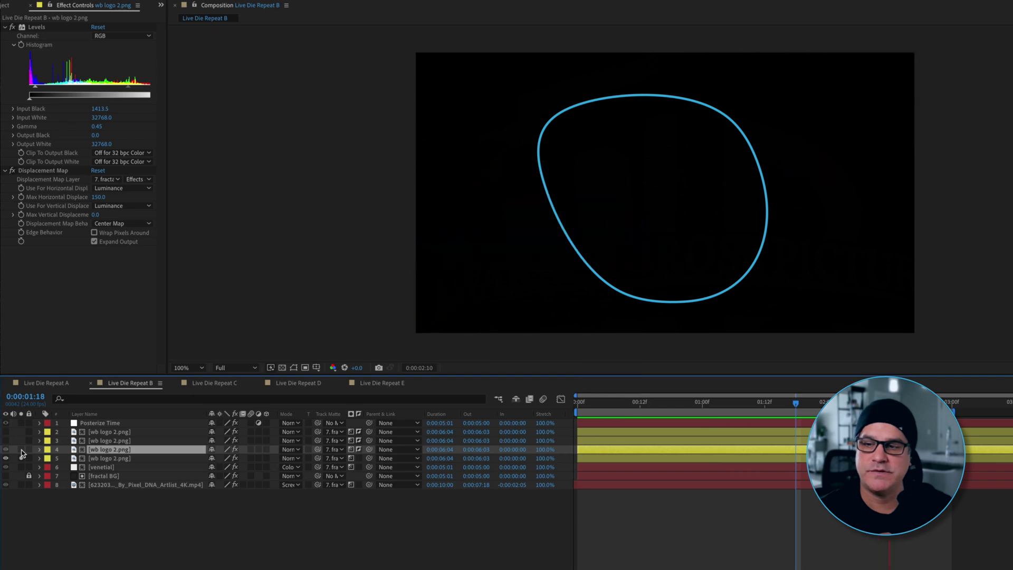
pyautogui.click(21, 450)
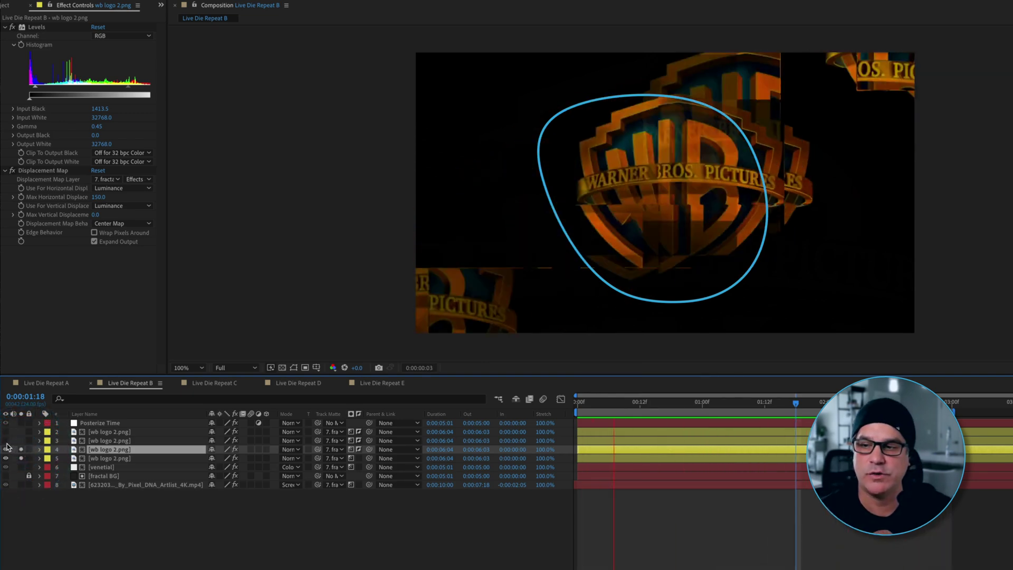
pyautogui.click(21, 443)
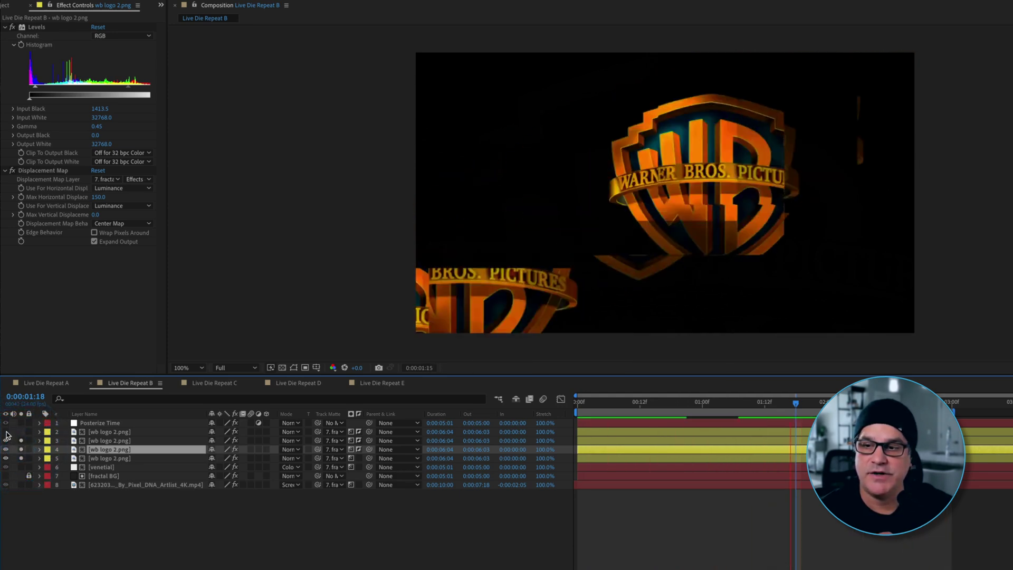
pyautogui.click(21, 433)
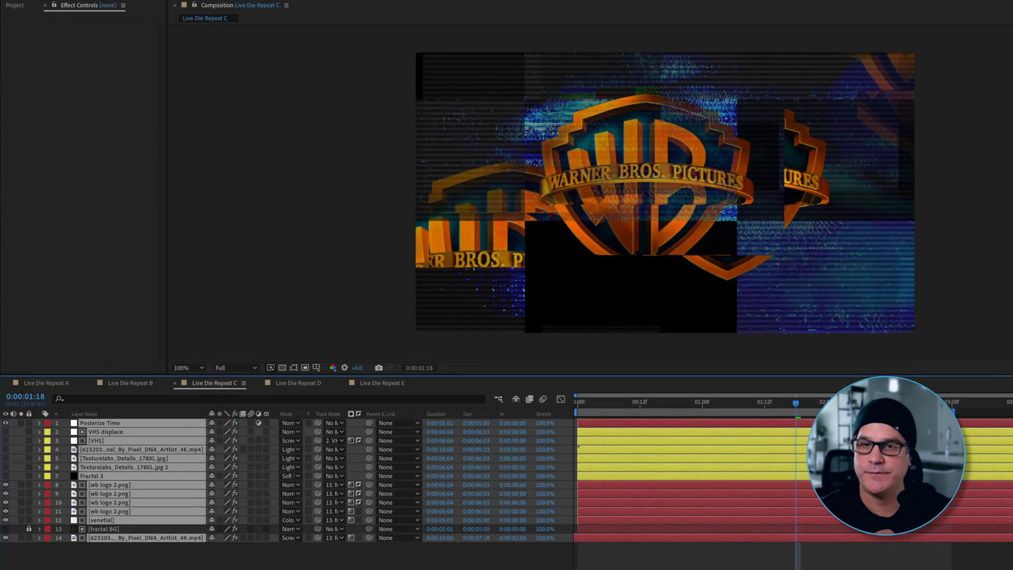
# - Solo the Fractal 3 layer and toggle its 2.0-radius Fast Box Blur off and on
pyautogui.press('F2')
pyautogui.click(93, 477)
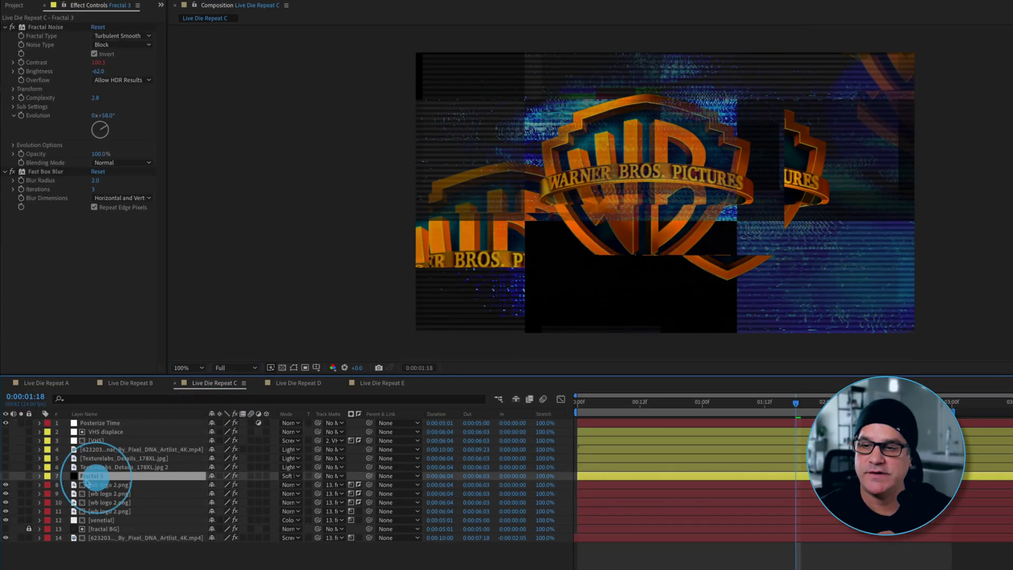
pyautogui.click(6, 477)
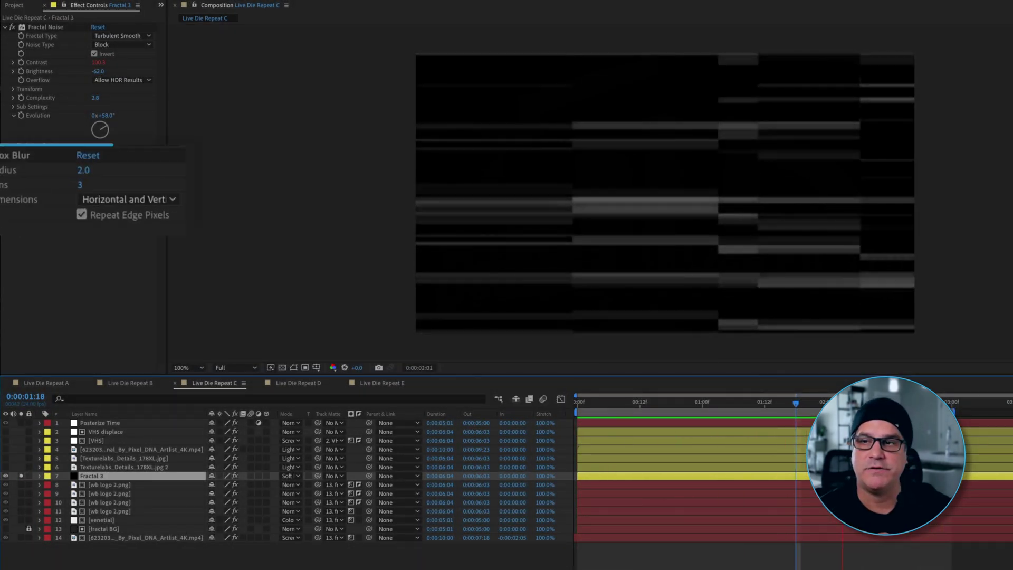
pyautogui.click(24, 174)
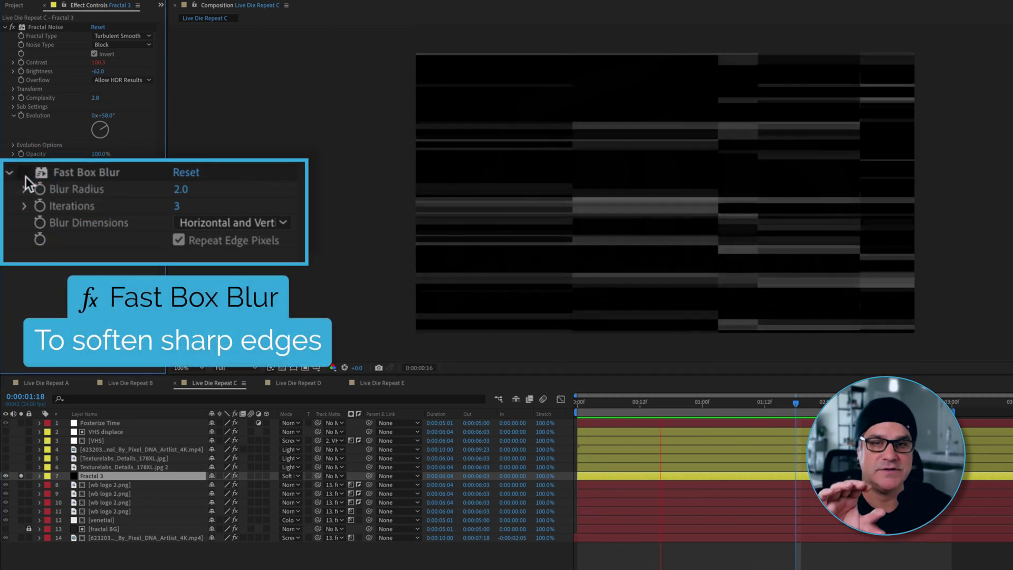
pyautogui.click(24, 174)
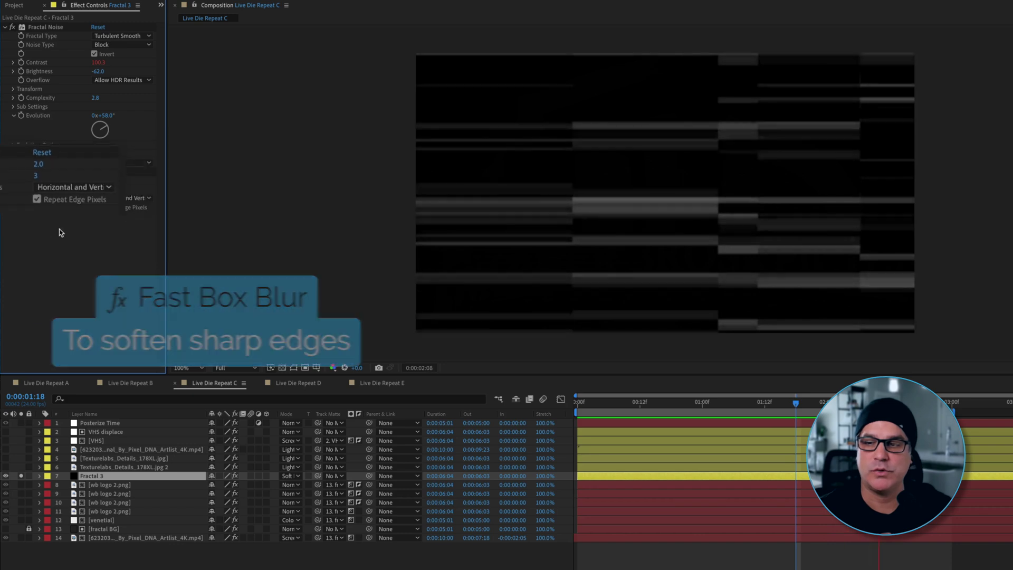
pyautogui.click(21, 476)
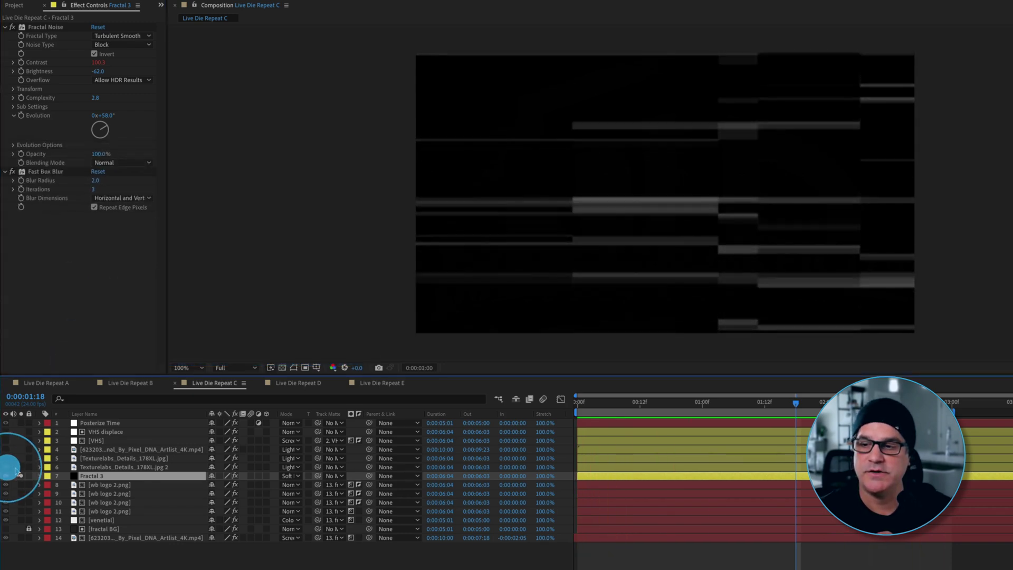
# - Solo the Texturelabs_Details_178XL.jpg 2 layer to see its displaced timecode digits
pyautogui.click(22, 470)
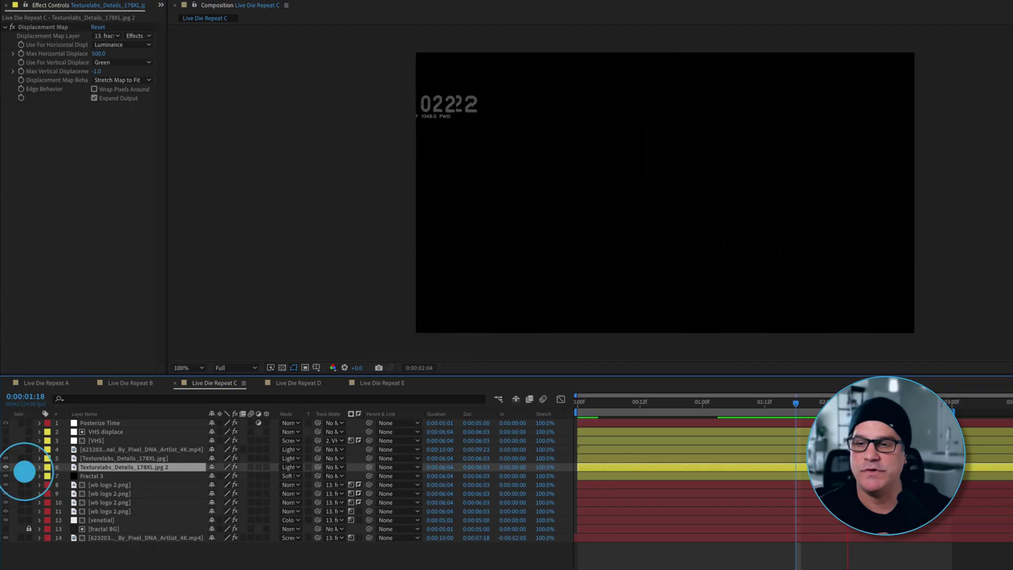
pyautogui.click(5, 450)
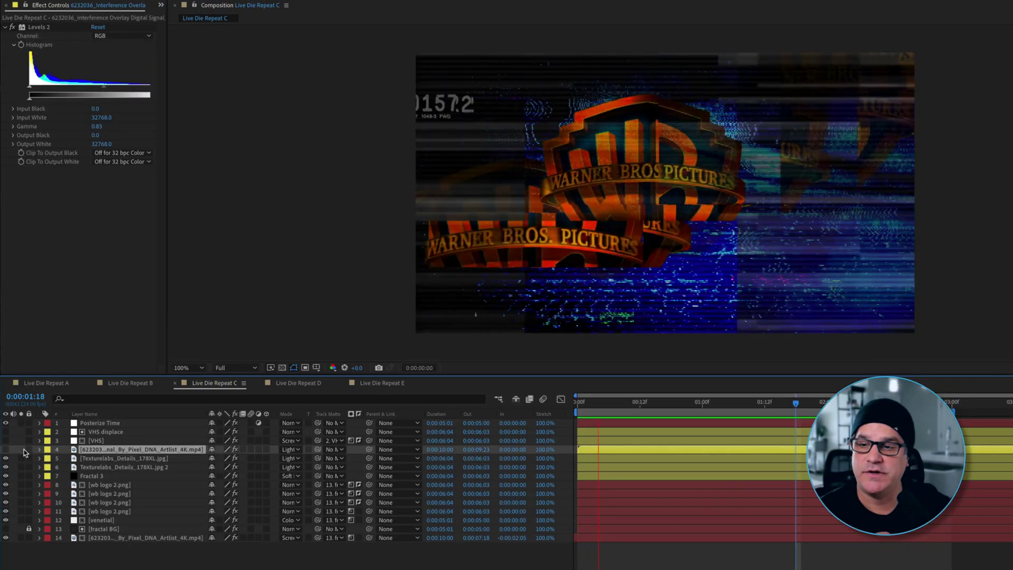
pyautogui.click(4, 452)
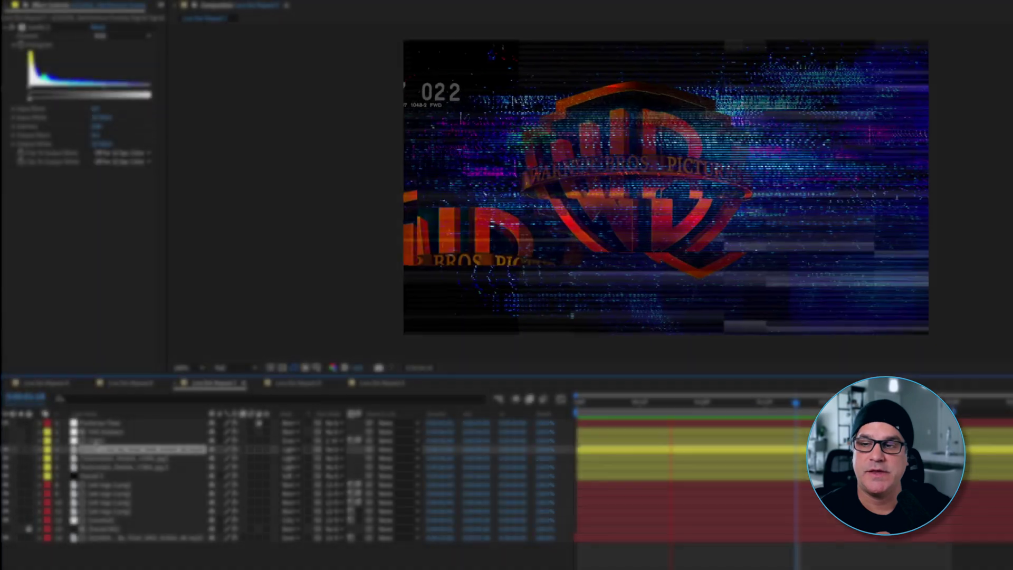
pyautogui.click(94, 441)
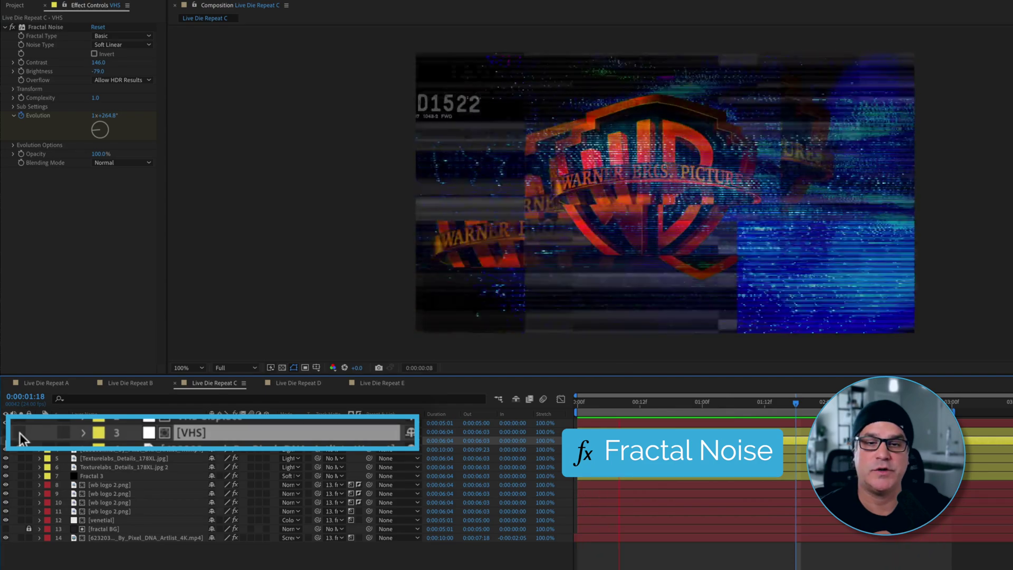
# - Solo [VHS], then VHS displace, then switch the solo back to [VHS] to compare their noise
pyautogui.click(21, 441)
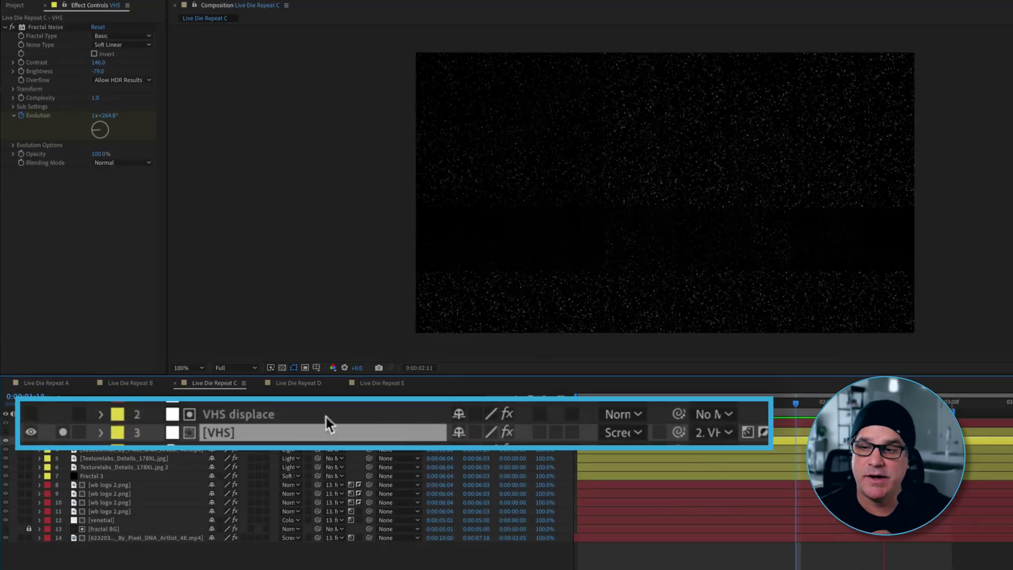
pyautogui.click(227, 414)
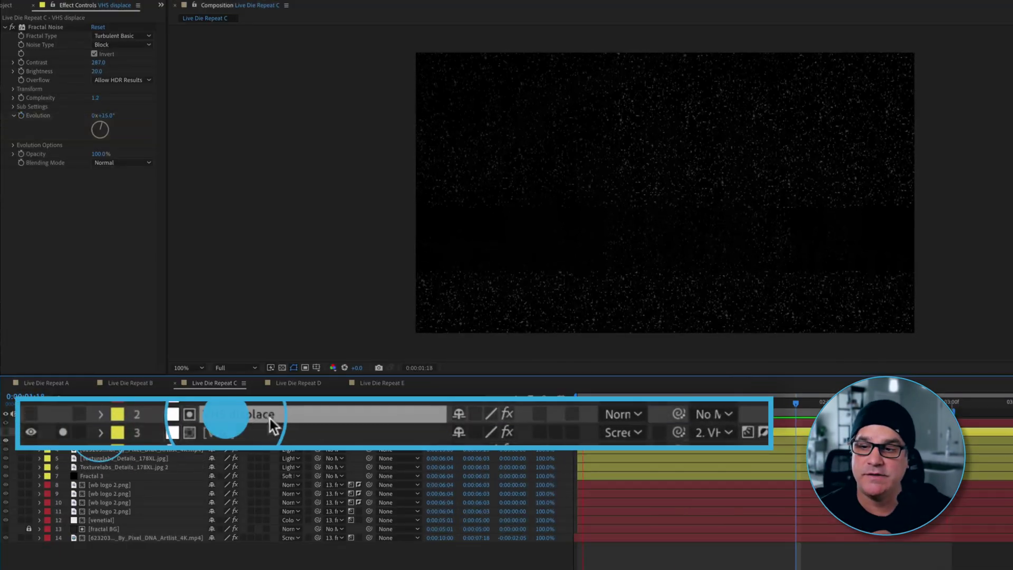
pyautogui.click(61, 417)
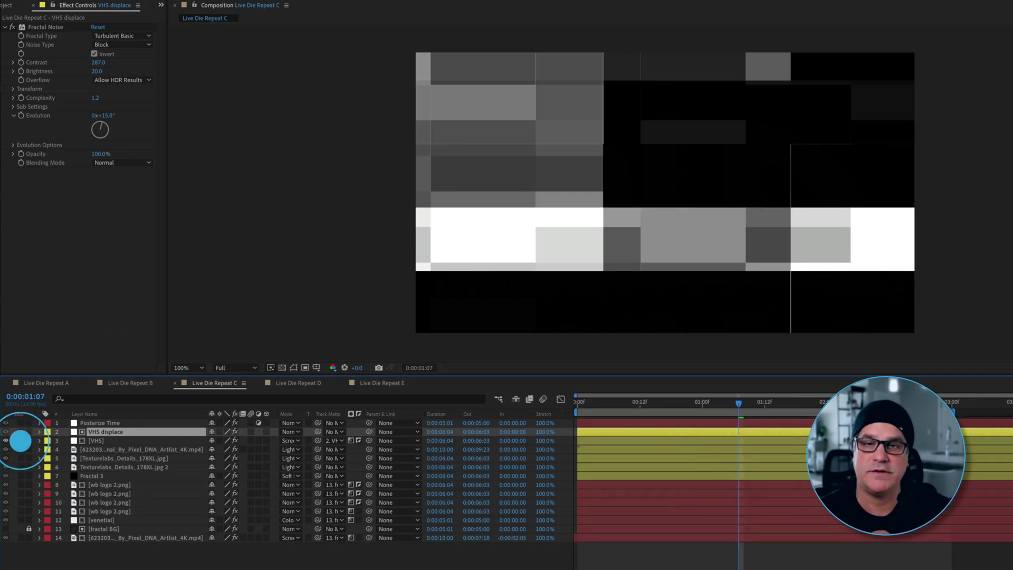
pyautogui.click(21, 440)
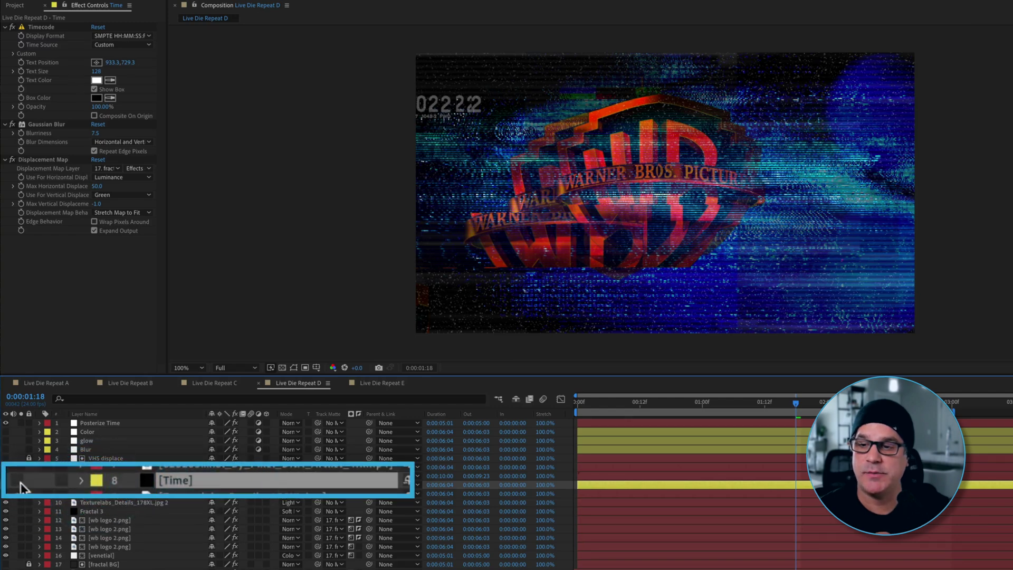
# - Solo the Time layer and view its Timecode effect settings
pyautogui.click(45, 28)
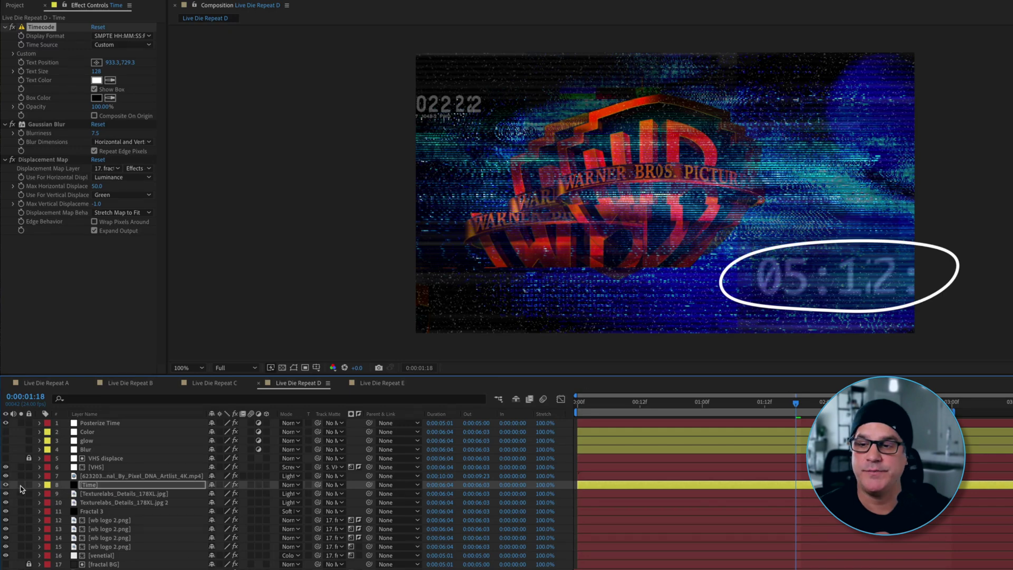
pyautogui.click(21, 485)
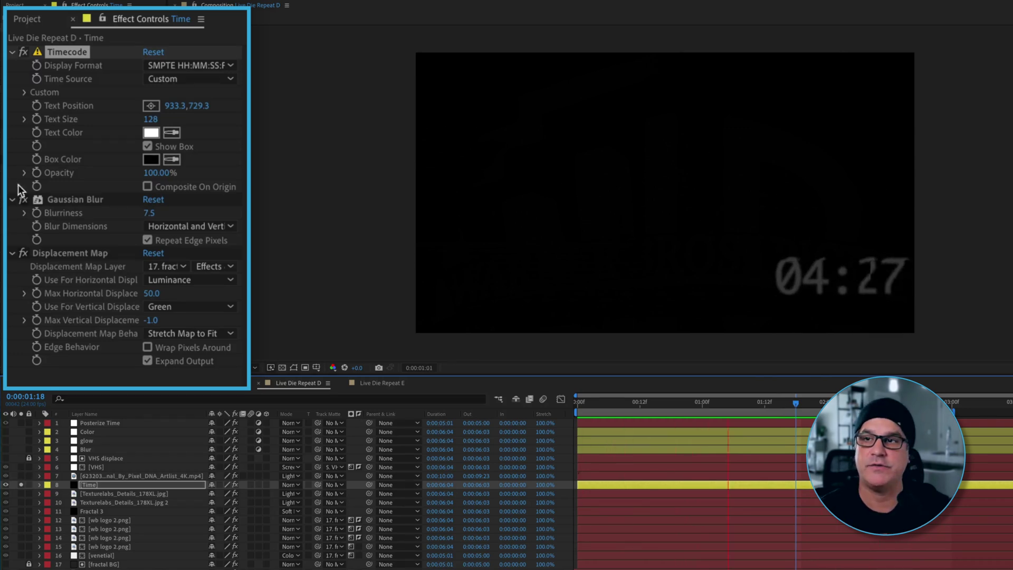
pyautogui.click(66, 52)
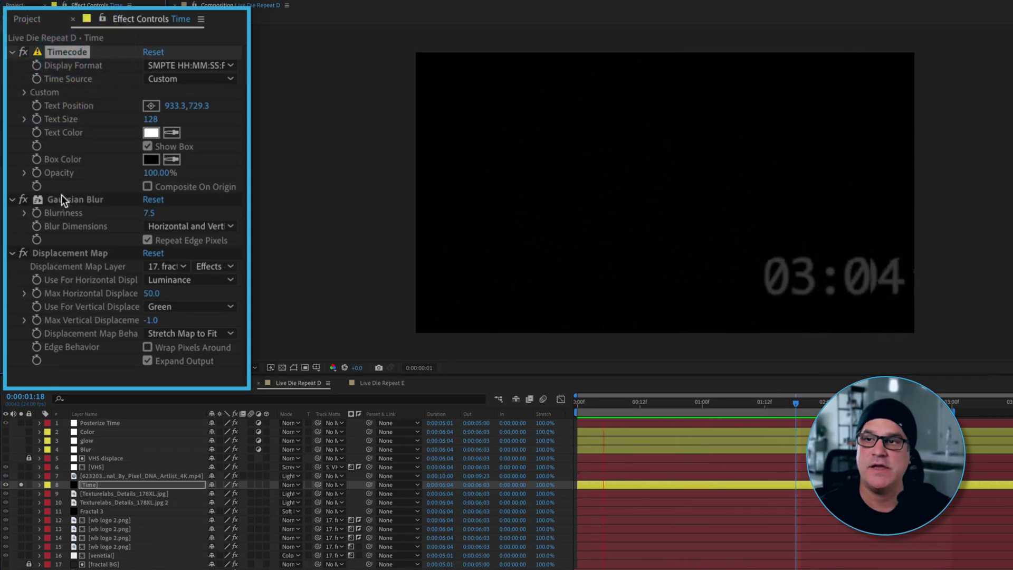
# - Toggle the timecode's Gaussian Blur and Displacement Map off, then back on
pyautogui.click(23, 200)
pyautogui.click(23, 253)
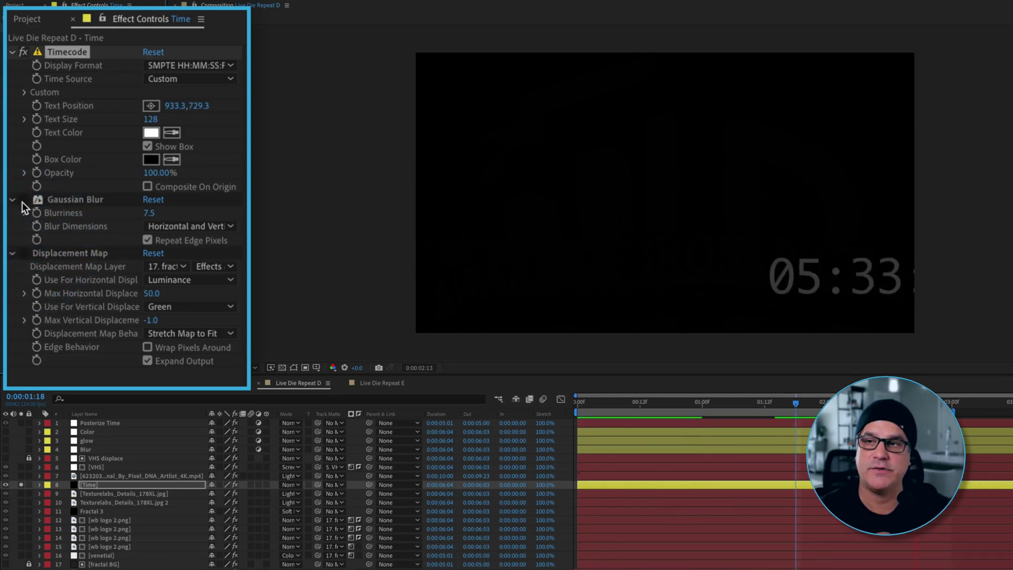
pyautogui.click(22, 200)
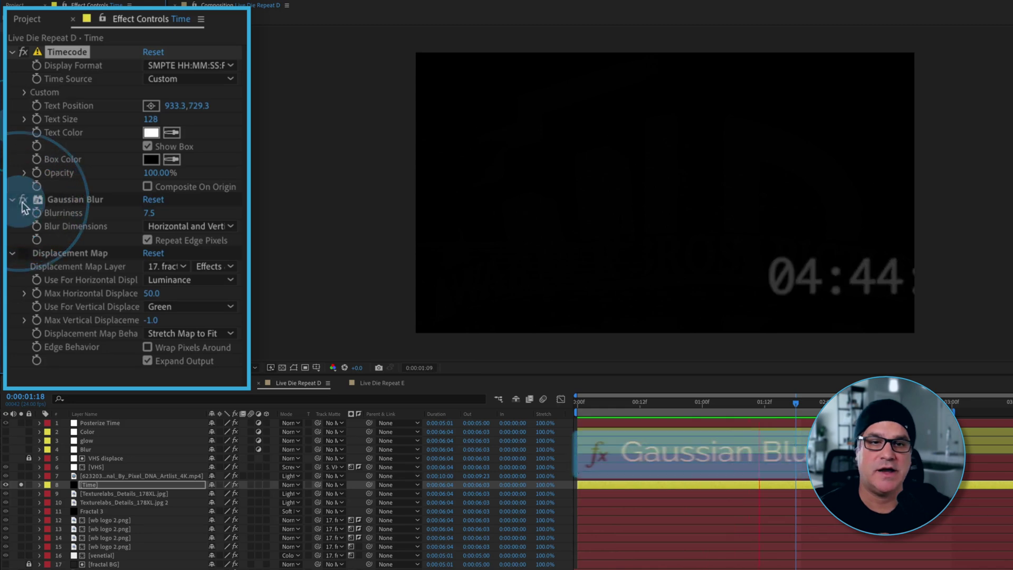
pyautogui.click(22, 253)
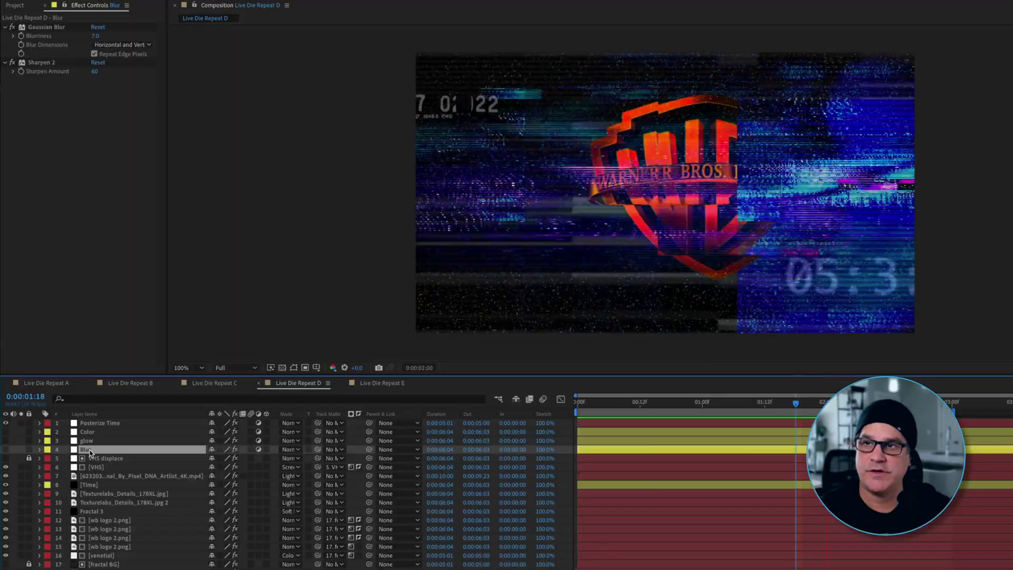
# - Show the Blur layer and bring up the Color layer's Lumetri Color, Glow and Glow 2 effects, with Glow 2 collapsed
pyautogui.click(6, 450)
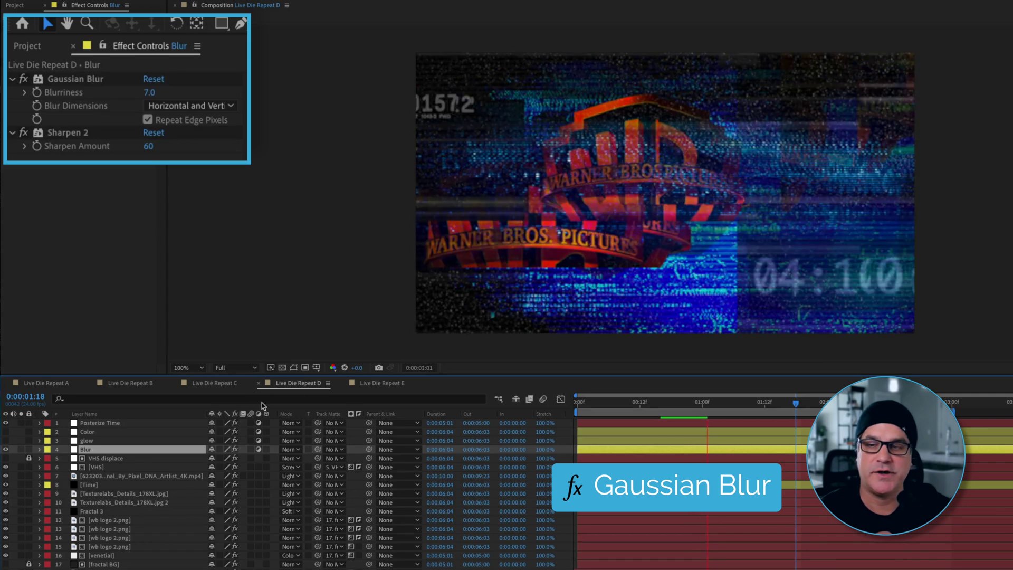
pyautogui.click(108, 441)
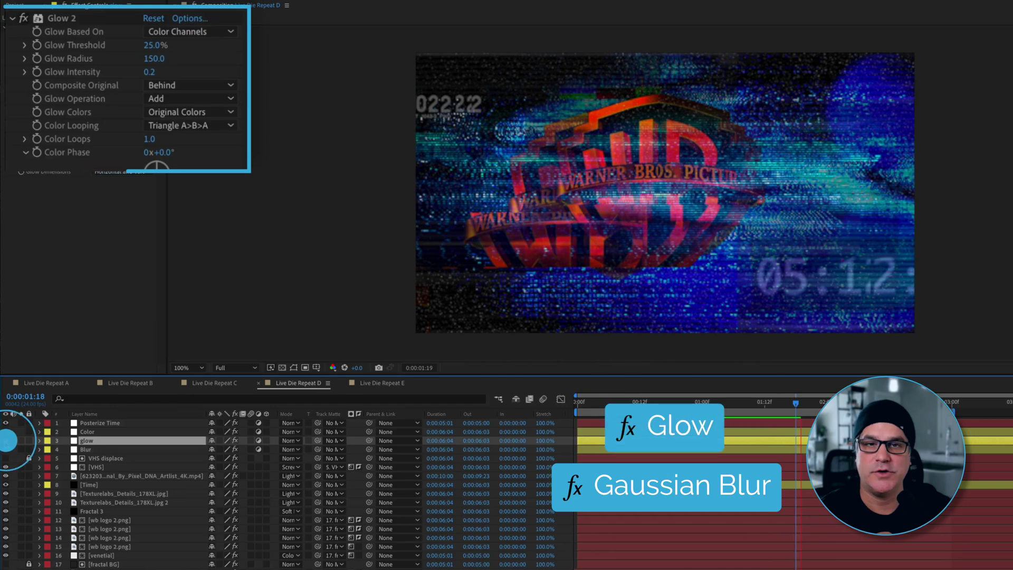
pyautogui.click(88, 433)
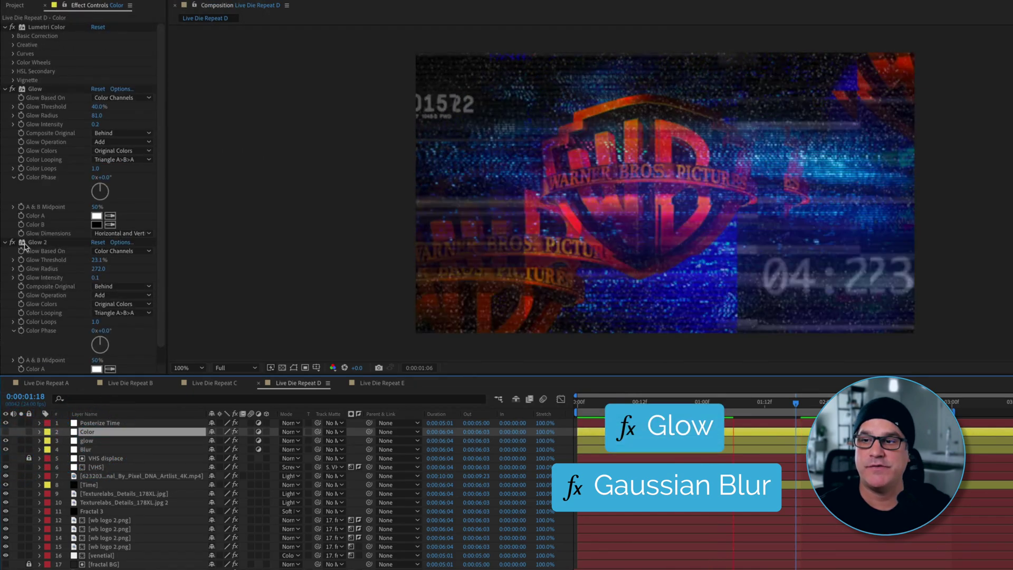
pyautogui.click(6, 243)
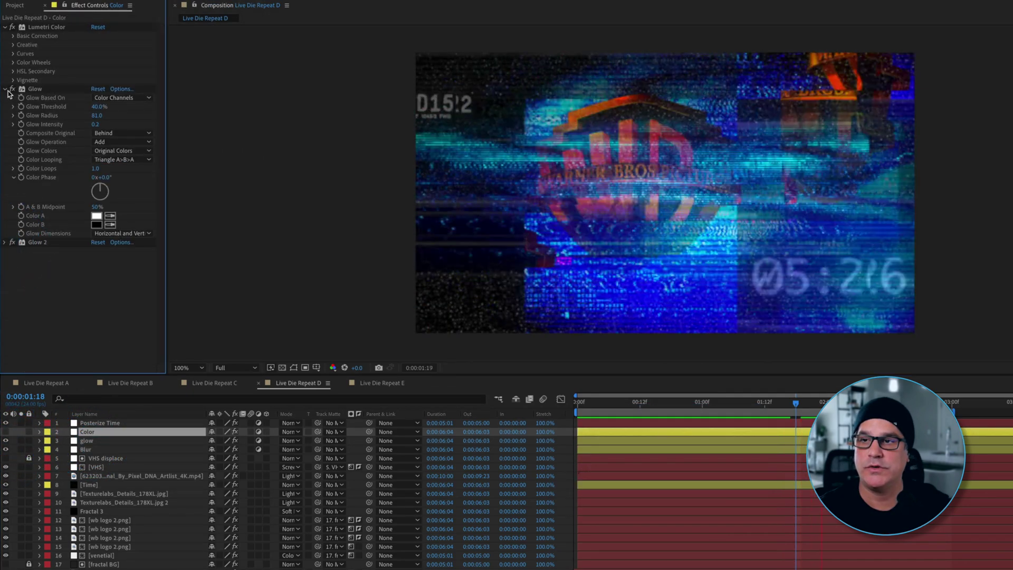
# - Collapse and disable Glow and Glow 2, then make the Color grading layer visible
pyautogui.click(12, 90)
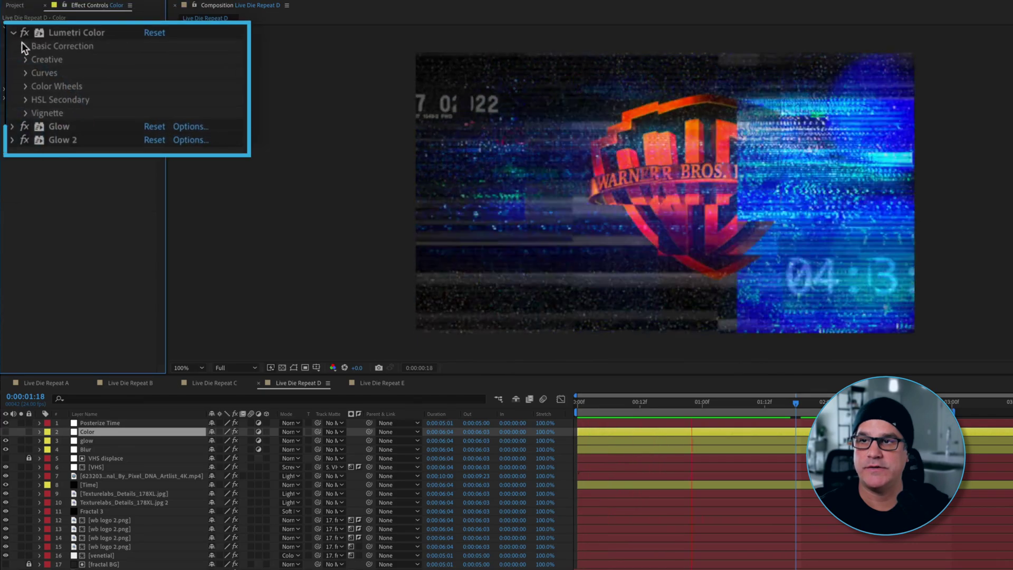
pyautogui.click(25, 126)
pyautogui.click(25, 140)
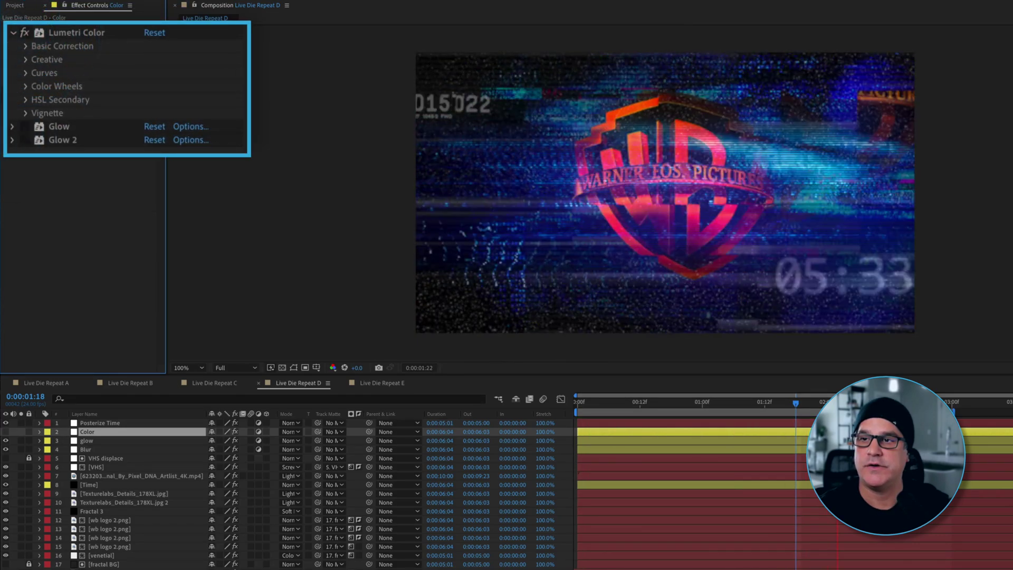
pyautogui.click(5, 433)
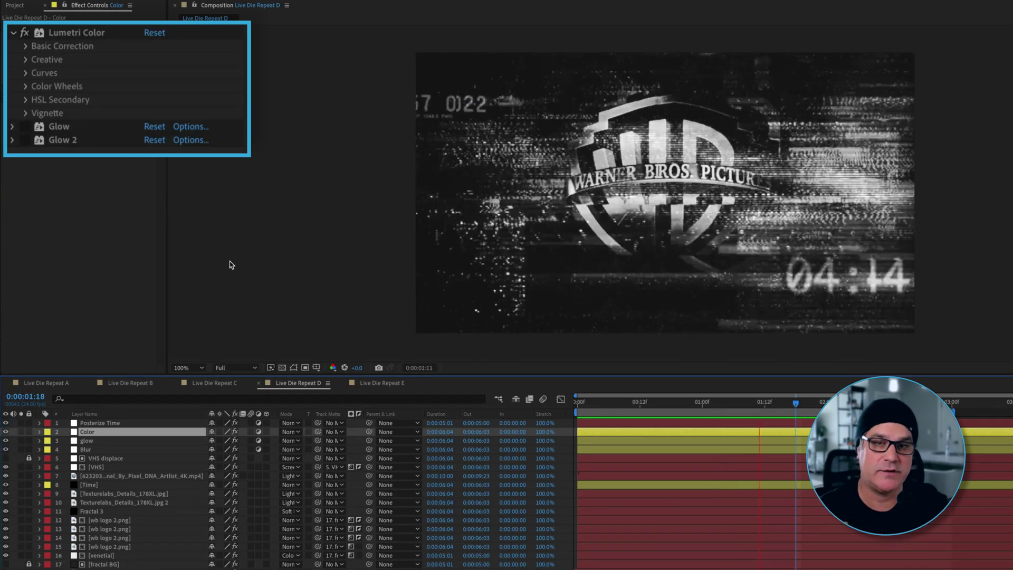
# - Expand Lumetri Color's Creative look and Curves sections to inspect the SL NOIR LDR grade
pyautogui.click(26, 60)
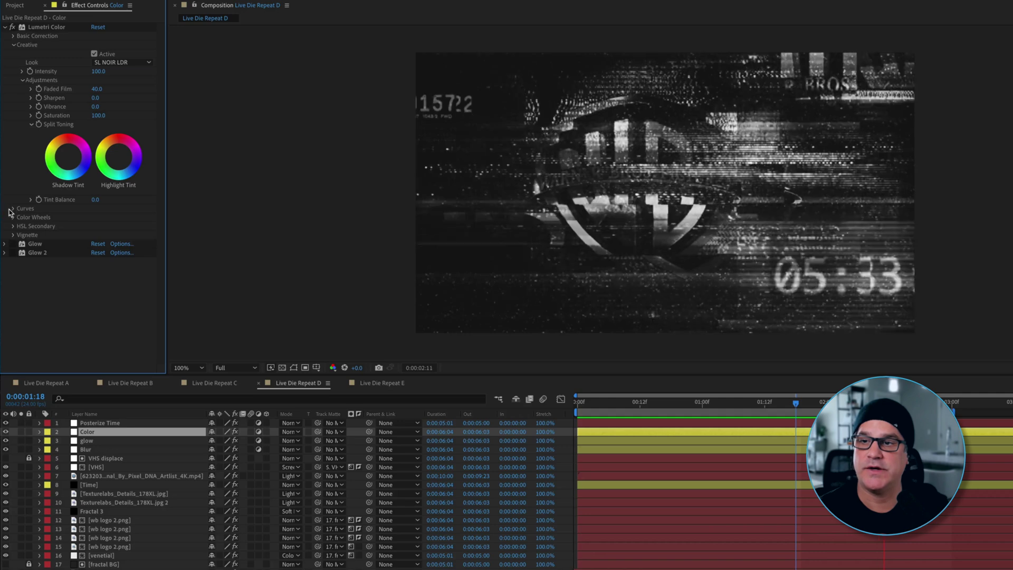
pyautogui.click(13, 209)
pyautogui.scroll(-3, 55, 253)
pyautogui.scroll(-6, 55, 254)
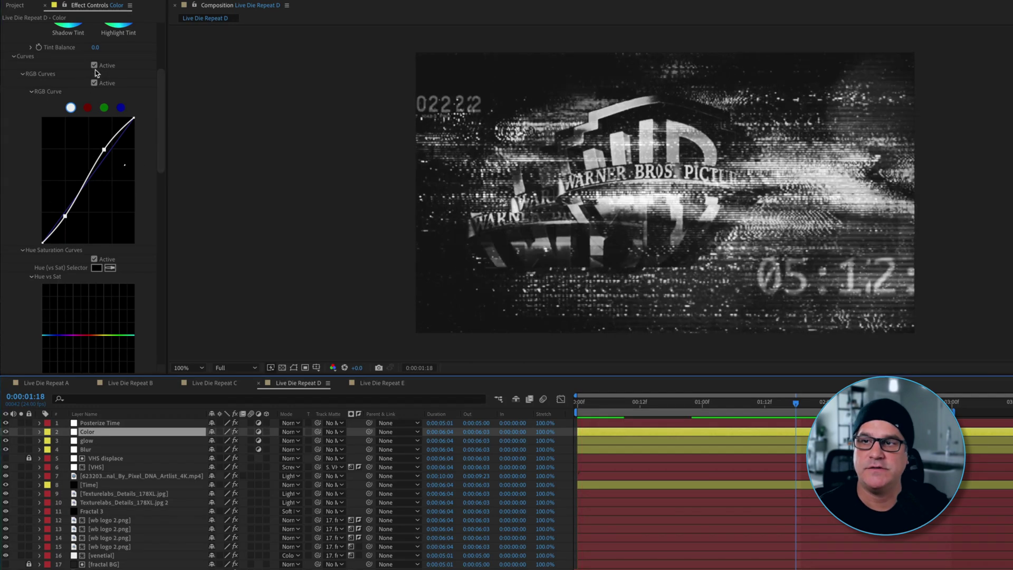
# - Toggle the Lumetri curves off to compare the grade, and re-enable Glow and Glow 2
pyautogui.click(94, 66)
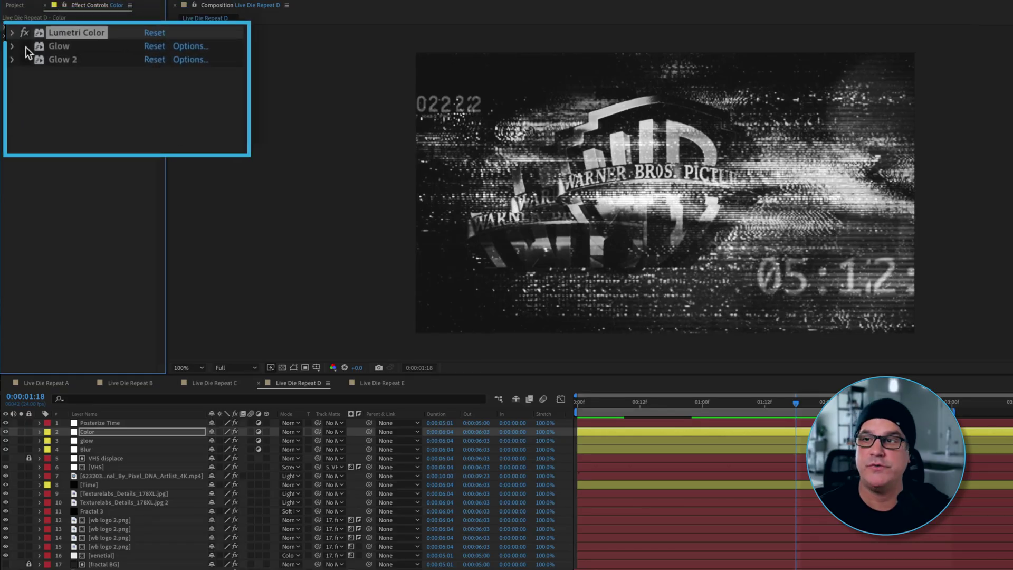
pyautogui.click(25, 47)
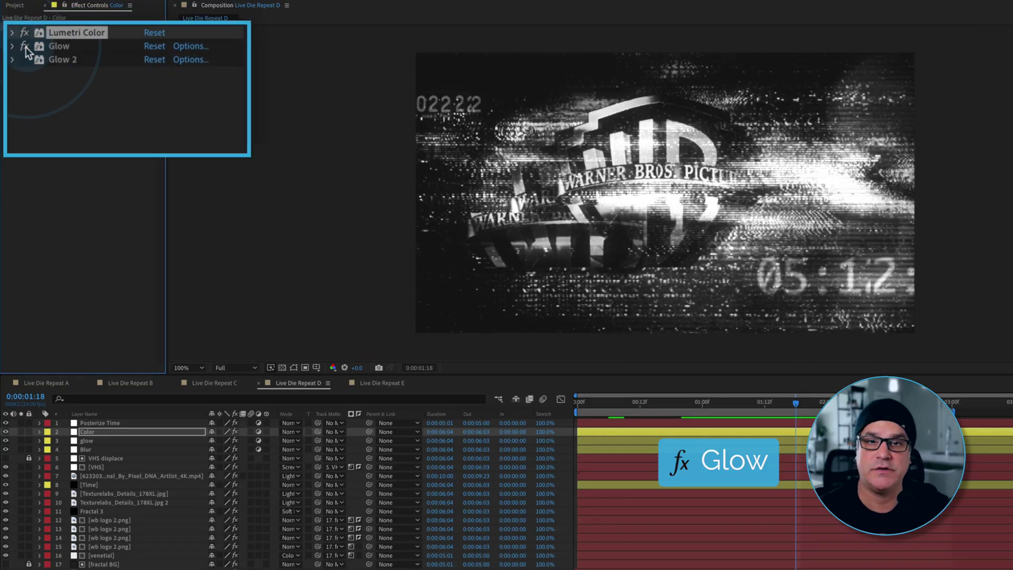
pyautogui.click(25, 59)
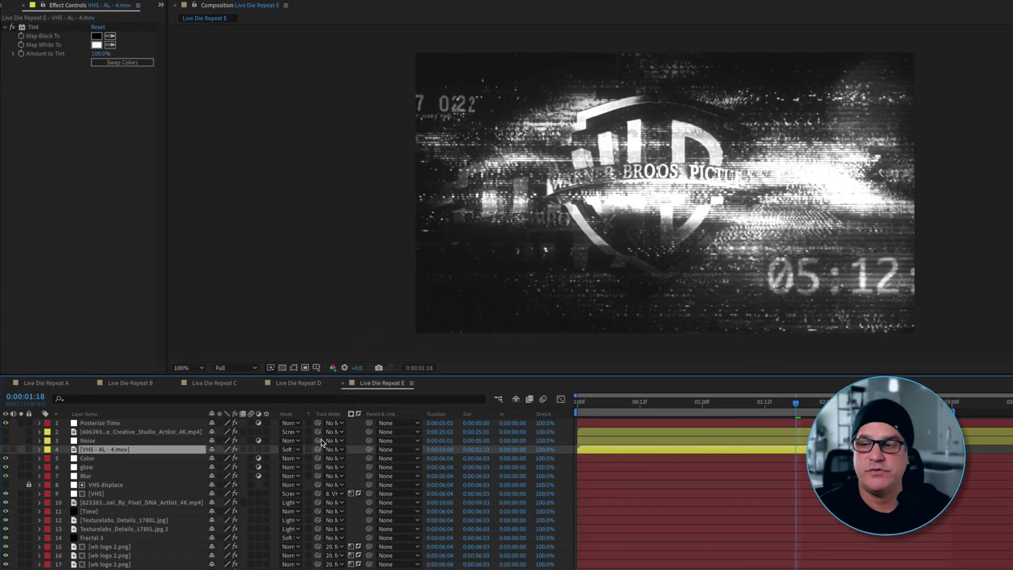
# - Show VHS - AL - 4.mov, then make the 6063933 analog TV pixels layer visible and solo it
pyautogui.click(6, 450)
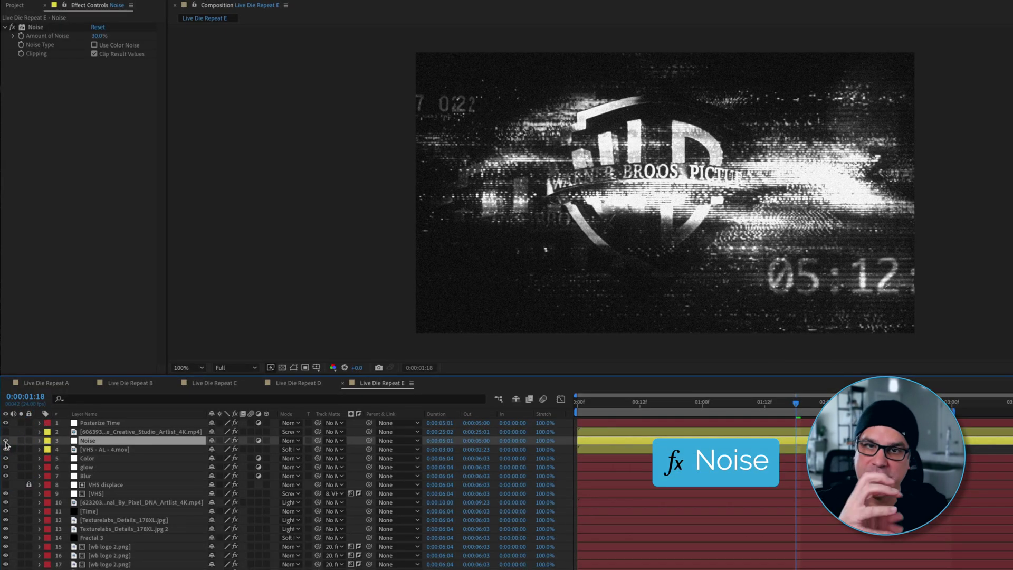
pyautogui.click(6, 433)
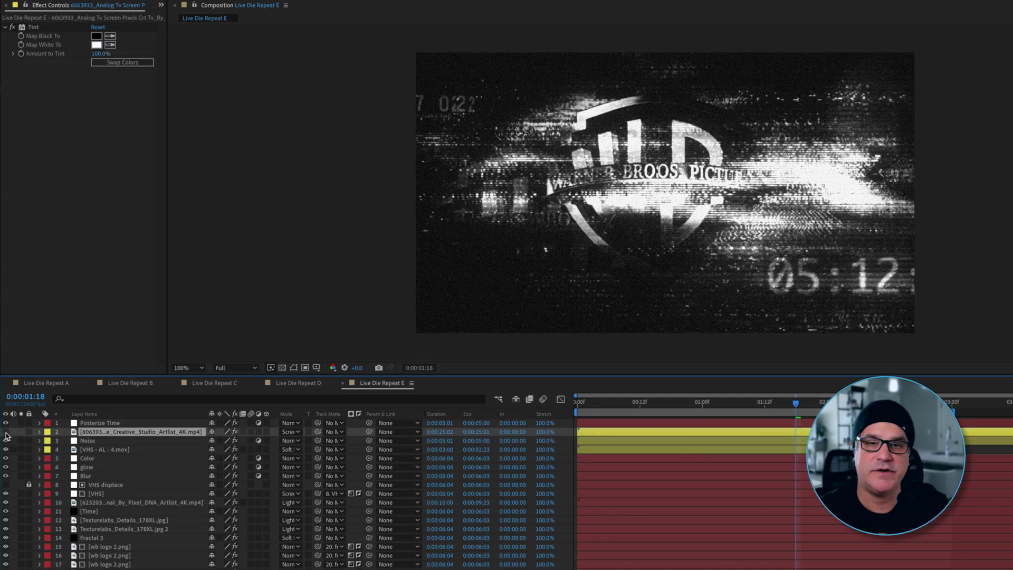
pyautogui.click(5, 432)
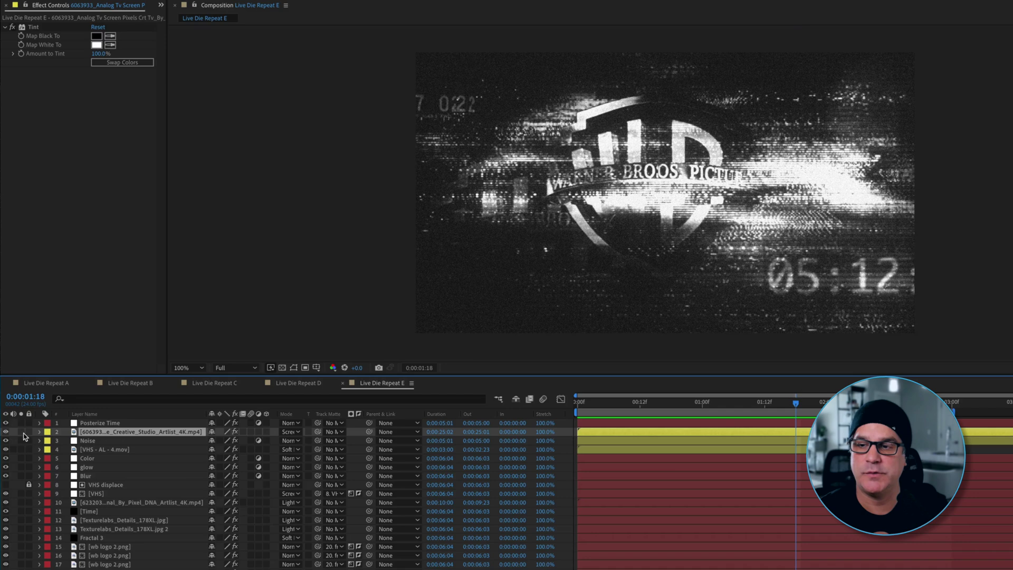
pyautogui.click(21, 431)
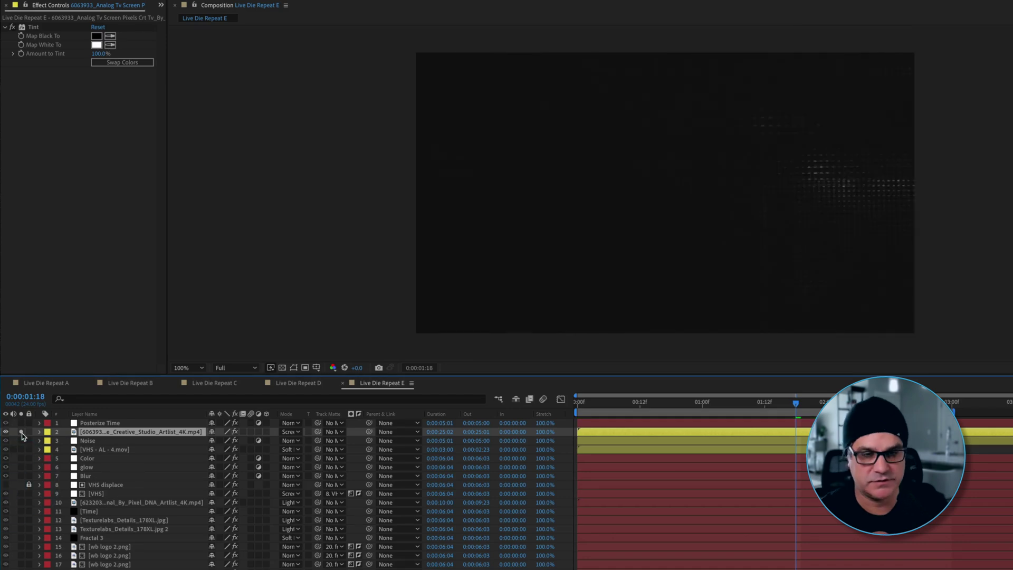